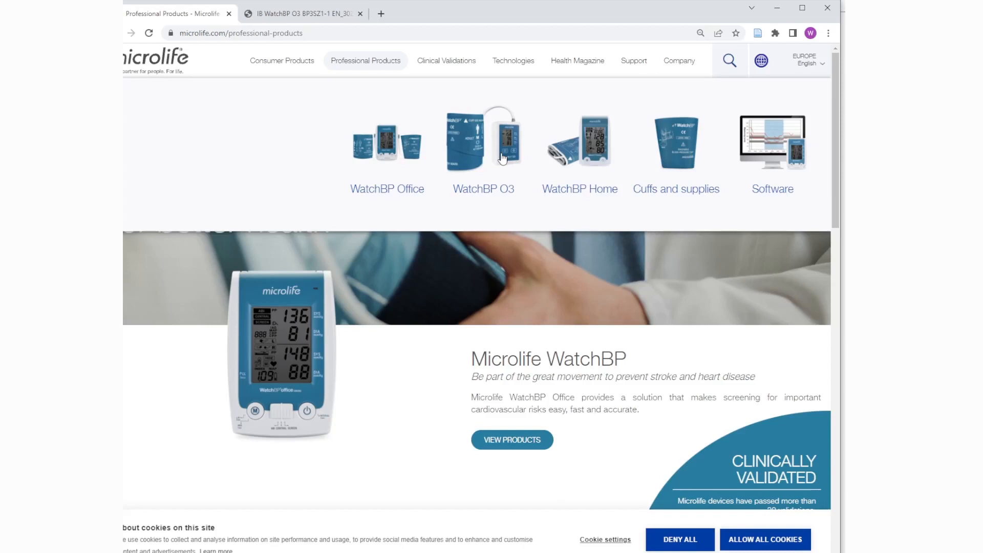
# Step: Open the WatchBP O3 Ambulatory 2G product page and go to its Downloads section
pyautogui.click(502, 159)
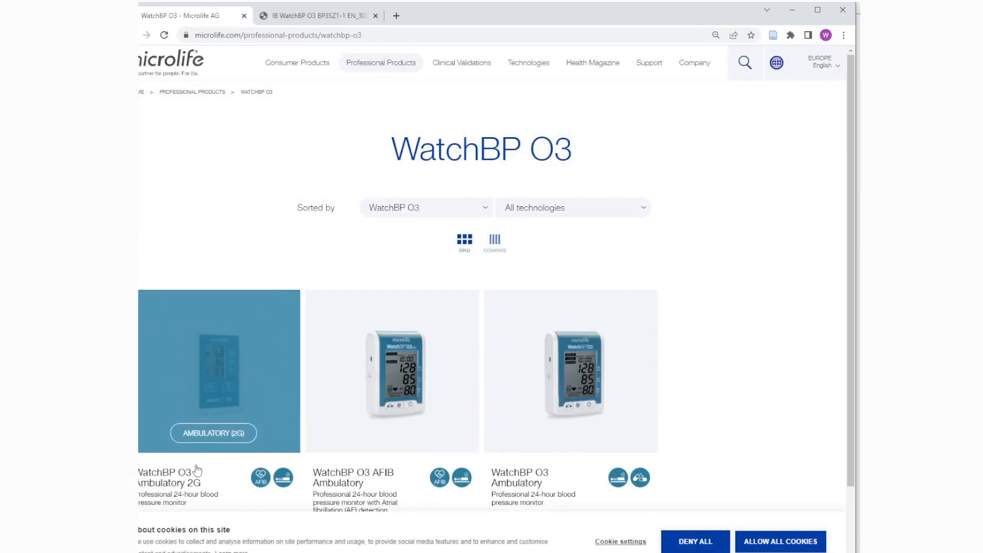
pyautogui.click(218, 380)
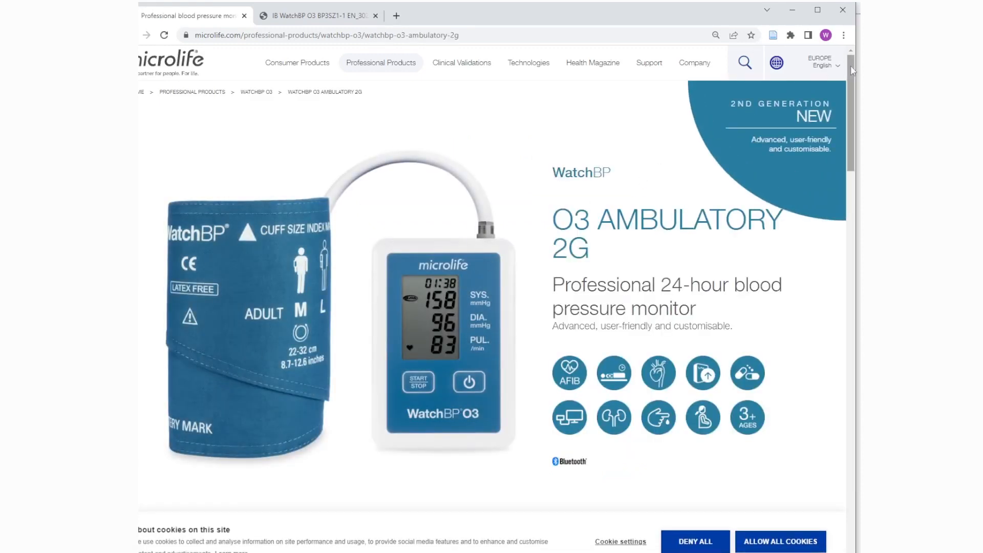
pyautogui.moveTo(851, 66); pyautogui.dragTo(852, 286)
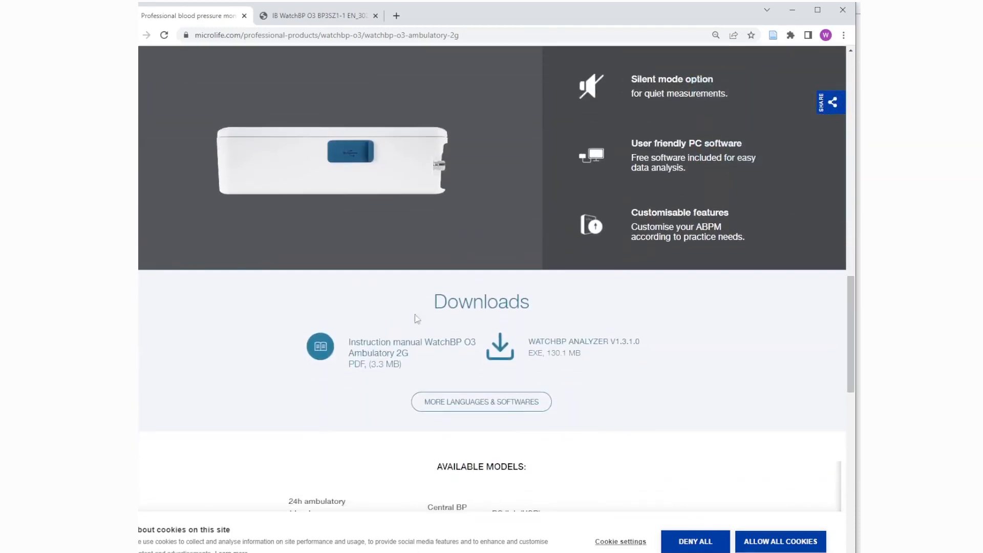
pyautogui.moveTo(434, 309); pyautogui.dragTo(529, 293)
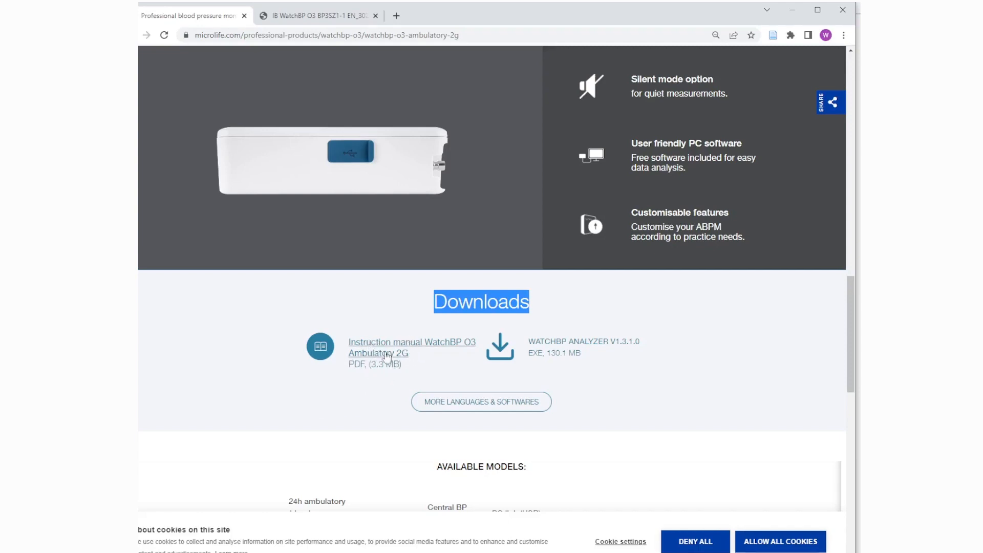
# Step: Look through the WatchBP O3 instruction manual PDF, including the Bluetooth connectivity page, and return to the product page
pyautogui.click(353, 17)
pyautogui.moveTo(851, 452); pyautogui.dragTo(857, 90)
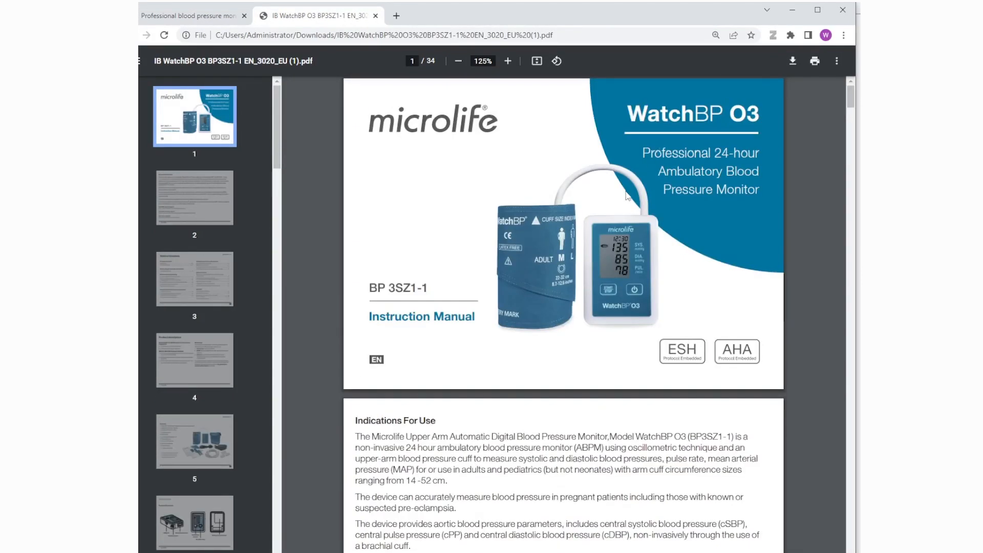
pyautogui.moveTo(855, 91); pyautogui.dragTo(836, 392)
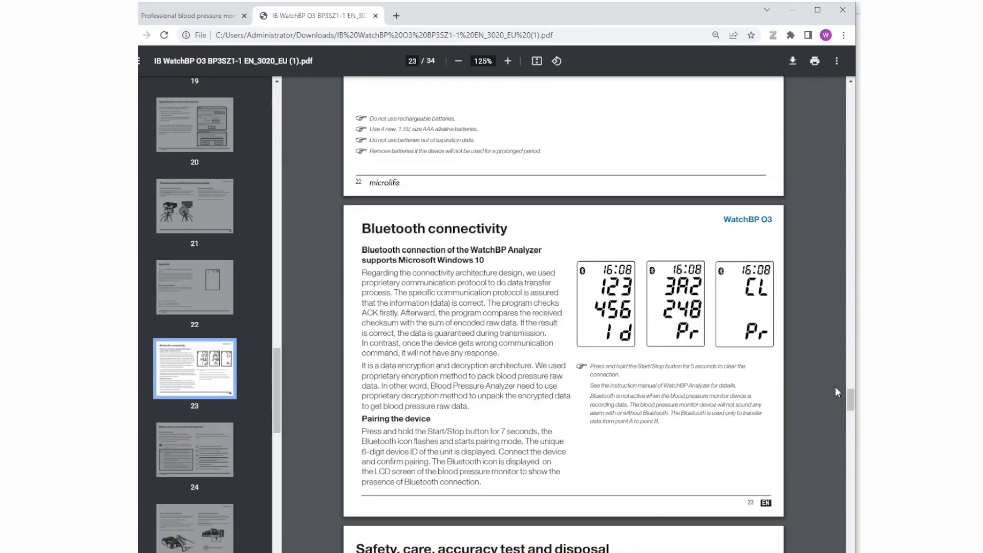
pyautogui.scroll(-20, 850, 405)
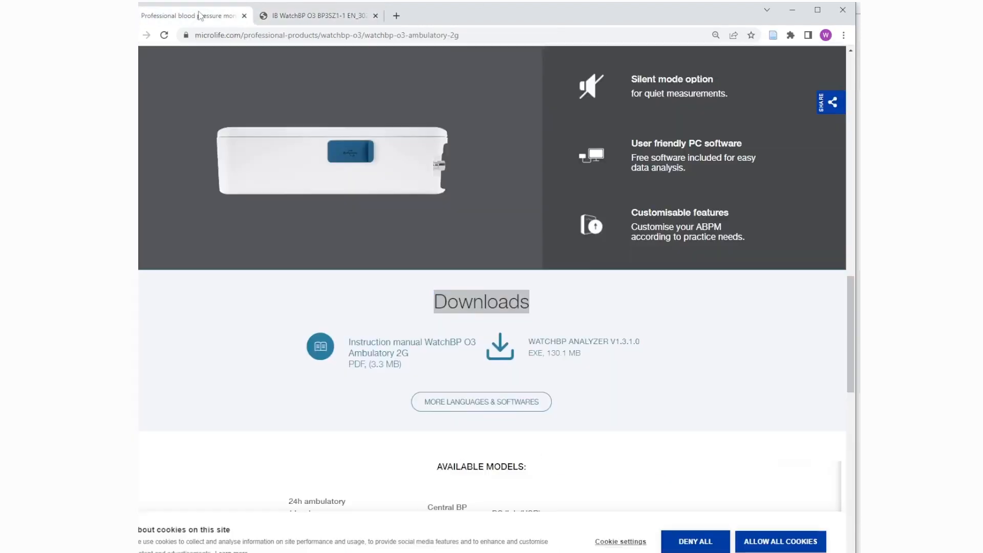
pyautogui.click(202, 15)
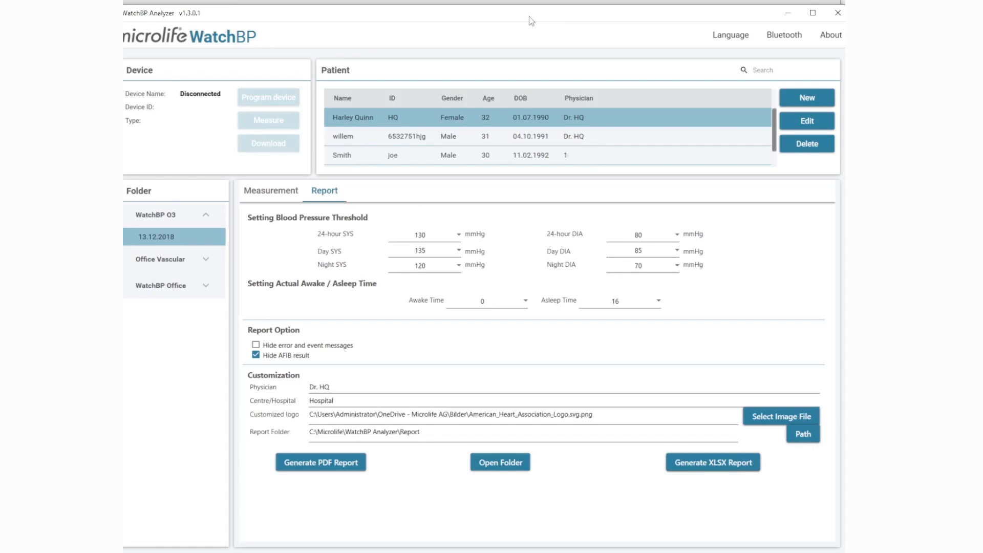
# Step: In WatchBP Analyzer, start a new patient record, fill in the patient ID and view the available physician IDs
pyautogui.moveTo(531, 20); pyautogui.dragTo(540, 16)
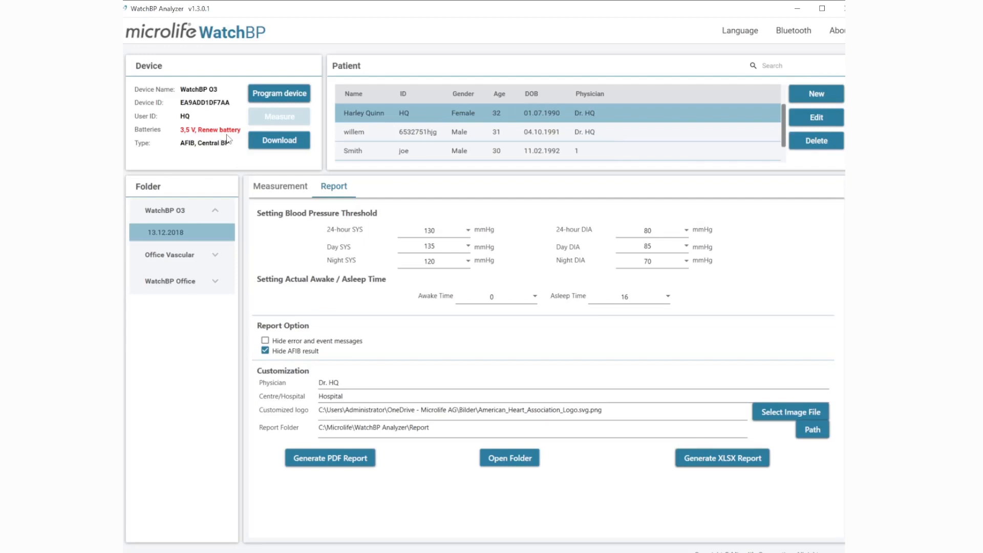
pyautogui.click(828, 94)
pyautogui.click(466, 233)
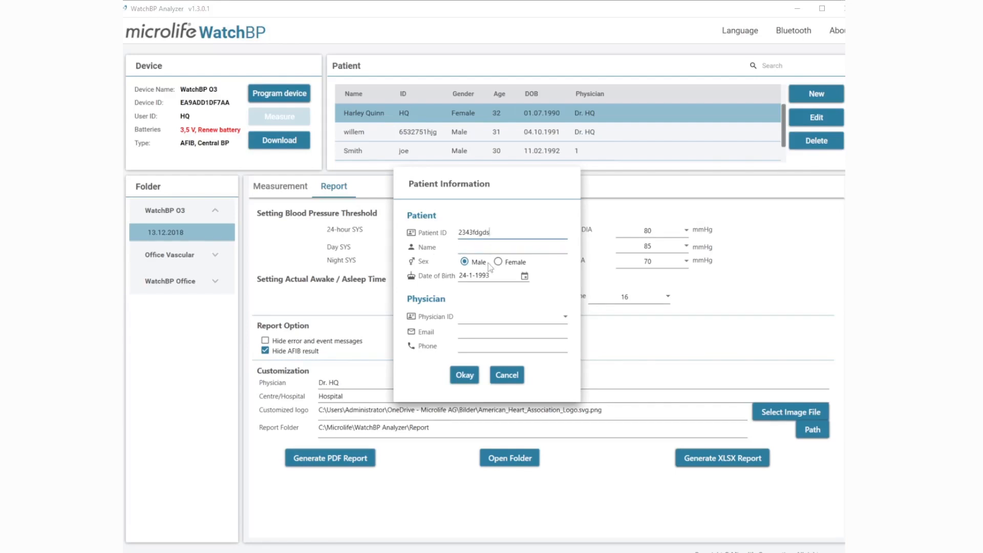
pyautogui.click(565, 318)
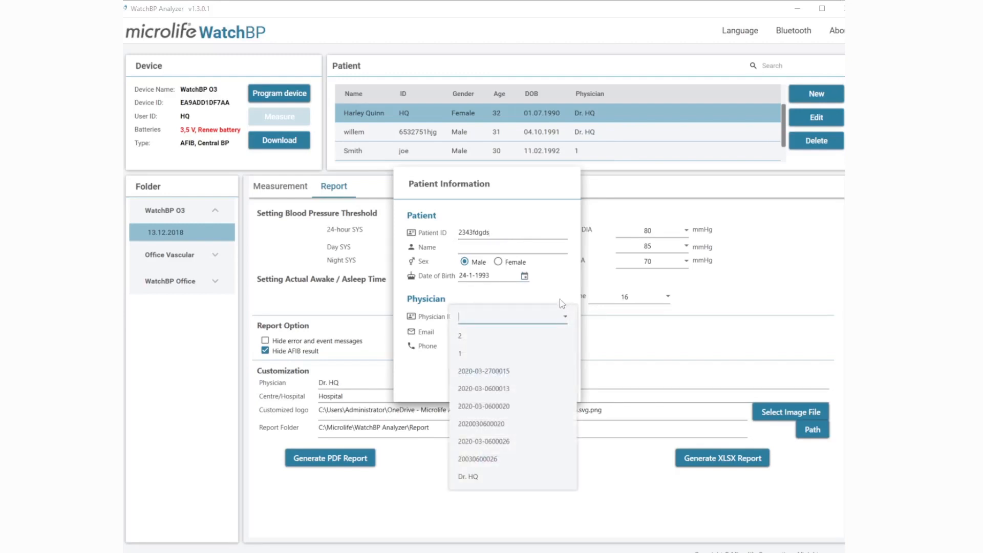
pyautogui.click(561, 302)
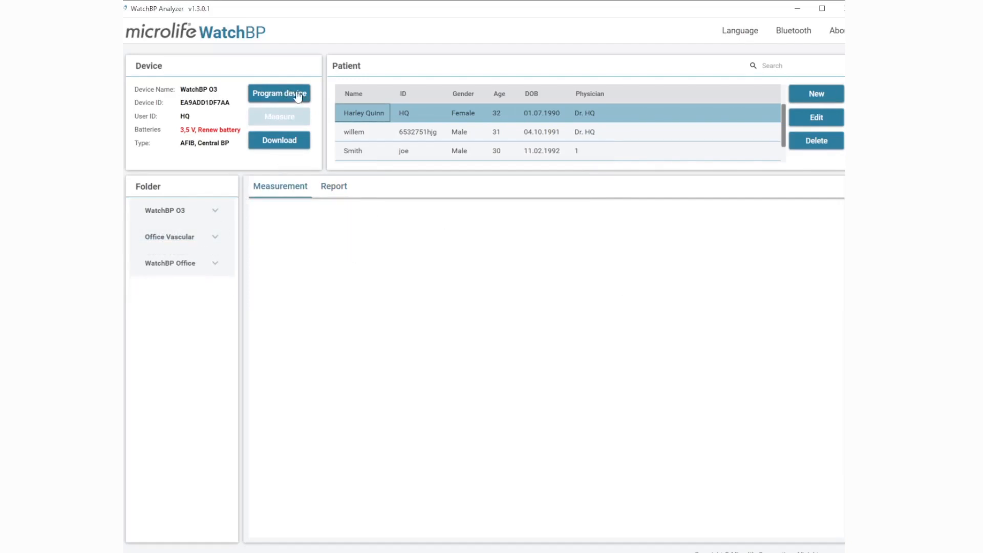
# Step: Open the device's ABPM programming, turn off Central BP for period 3, and disable periods 3 and 2
pyautogui.click(297, 96)
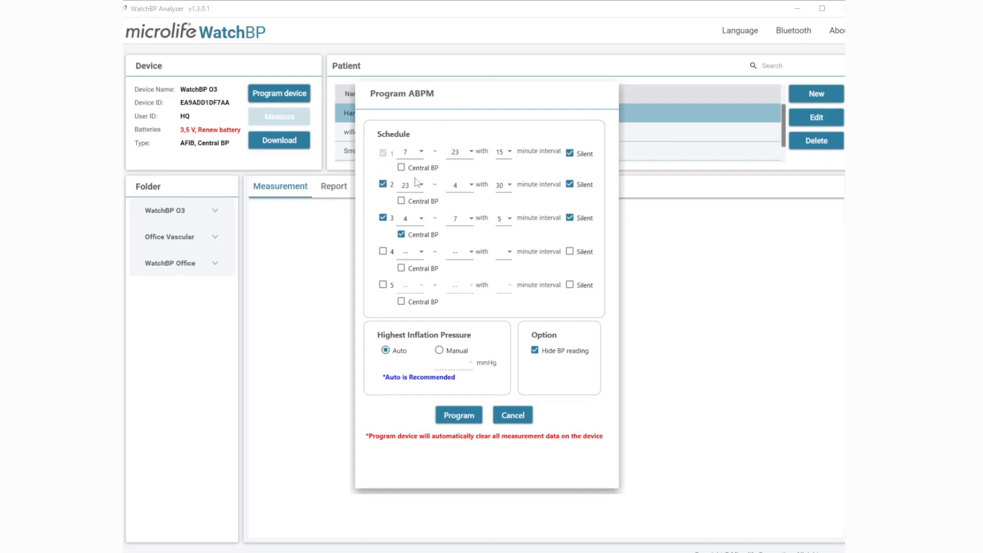
pyautogui.click(401, 236)
pyautogui.click(385, 219)
pyautogui.click(384, 185)
# Step: Set schedule period 1 to run from 8 to 22 with a 15-minute interval and Silent enabled
pyautogui.click(422, 154)
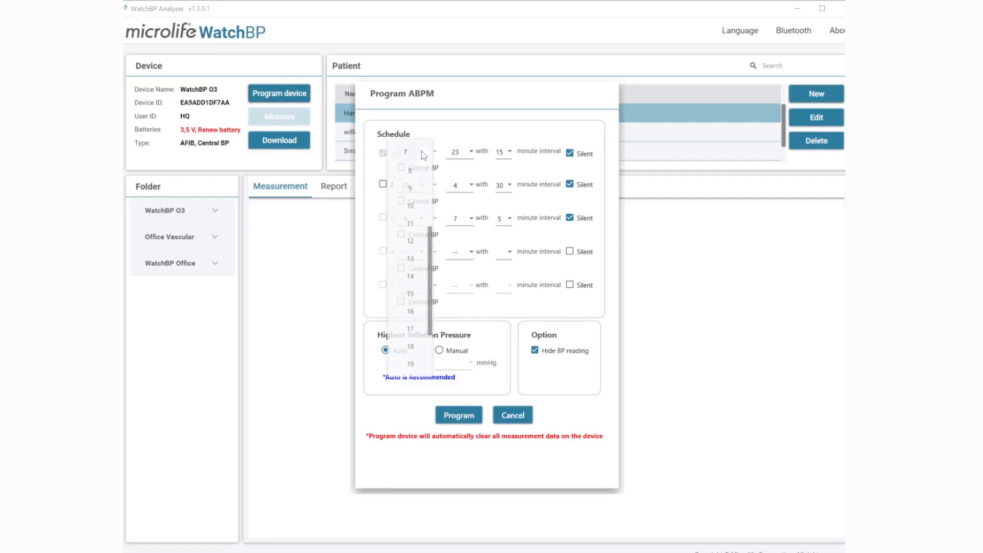
pyautogui.click(416, 169)
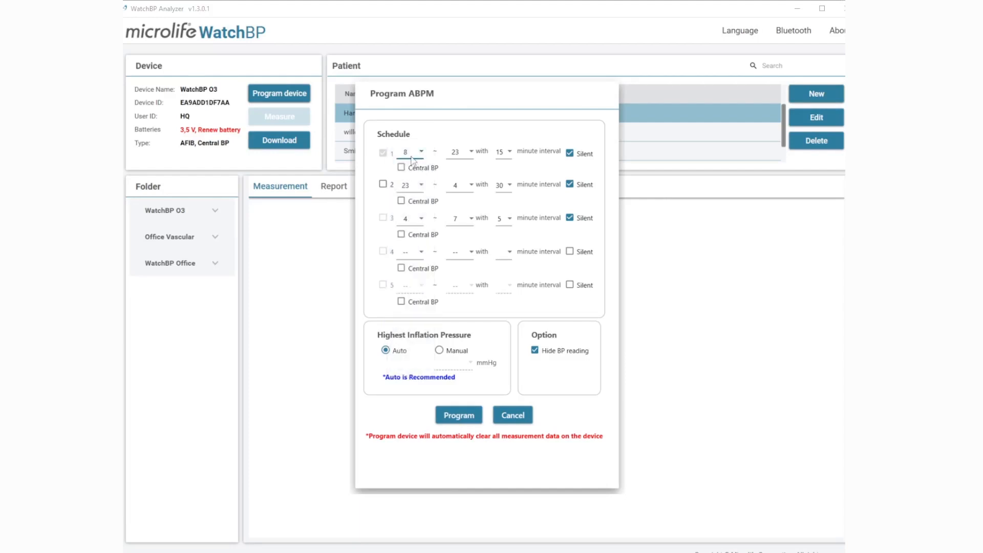
pyautogui.click(470, 152)
pyautogui.click(459, 205)
pyautogui.click(510, 153)
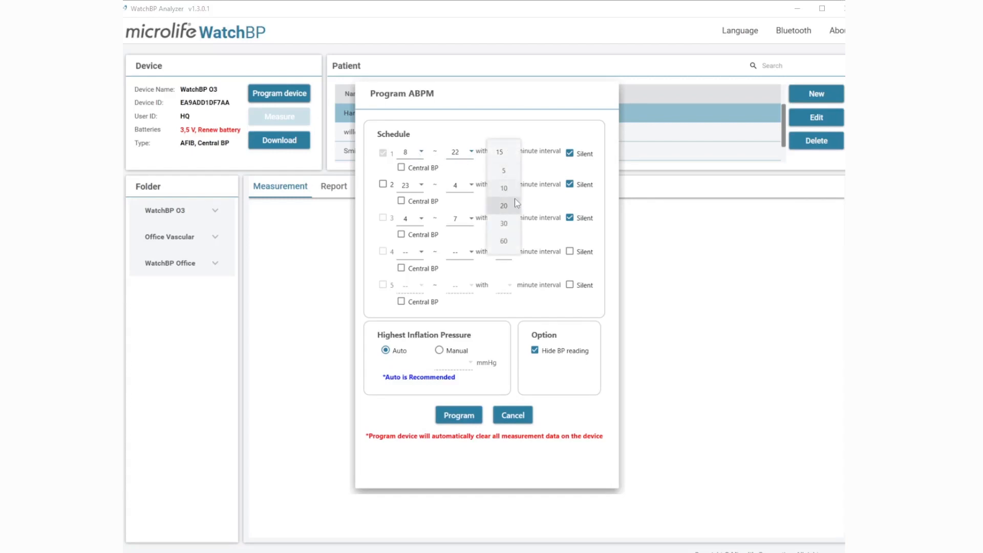
pyautogui.click(510, 207)
pyautogui.click(511, 159)
pyautogui.click(507, 148)
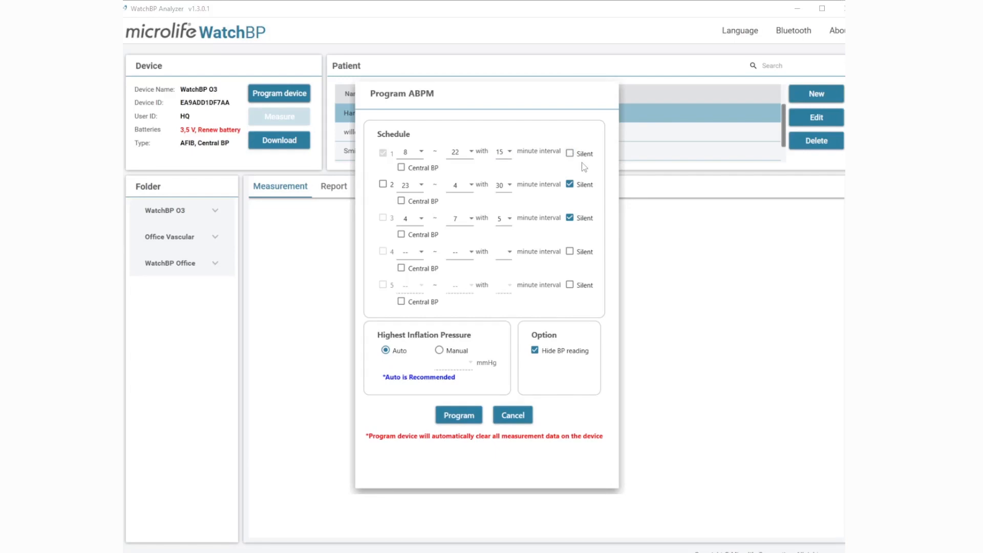
pyautogui.click(577, 157)
pyautogui.click(569, 151)
# Step: Enable schedule period 2 and set it to run from 22 to 4
pyautogui.click(383, 185)
pyautogui.click(411, 185)
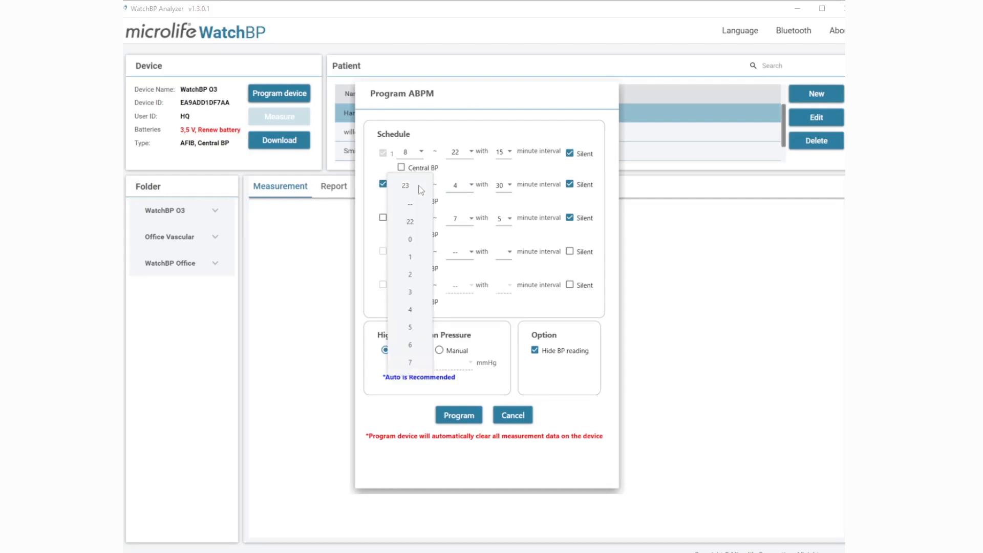
pyautogui.click(416, 221)
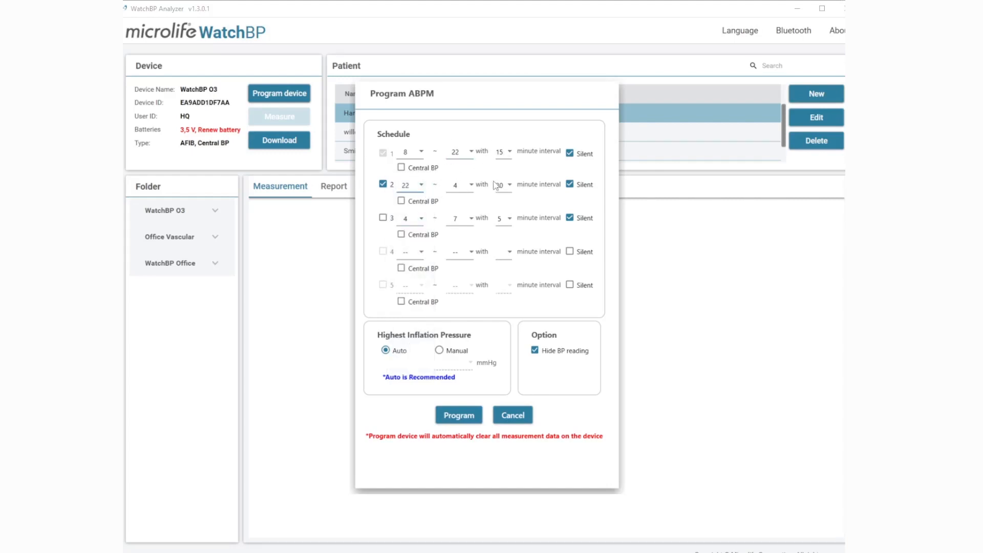
pyautogui.click(470, 186)
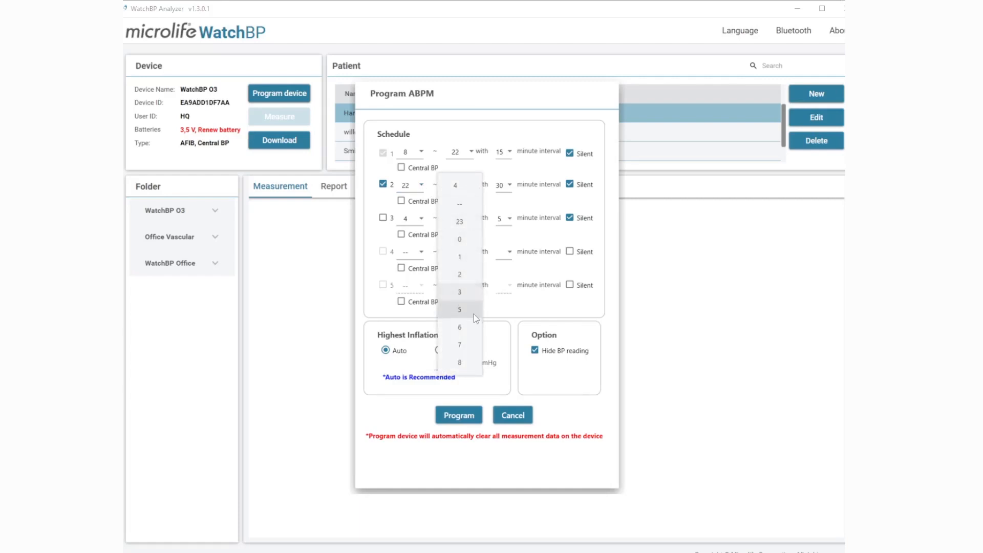
pyautogui.click(460, 362)
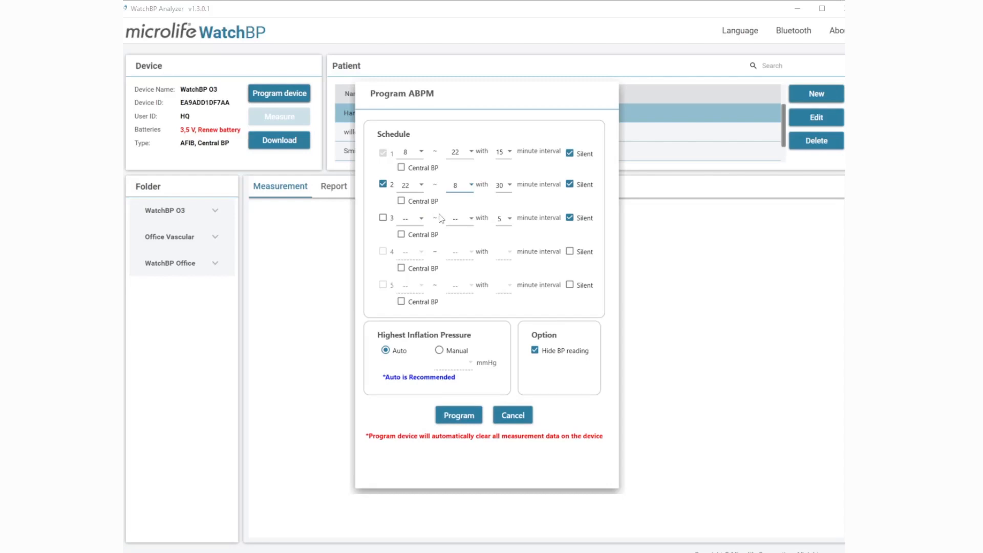
pyautogui.click(472, 185)
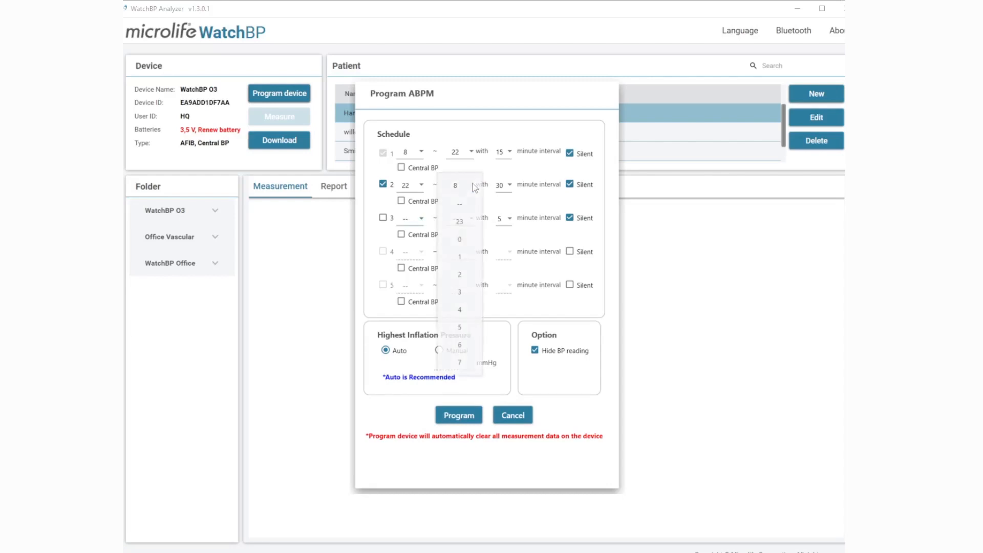
pyautogui.click(468, 310)
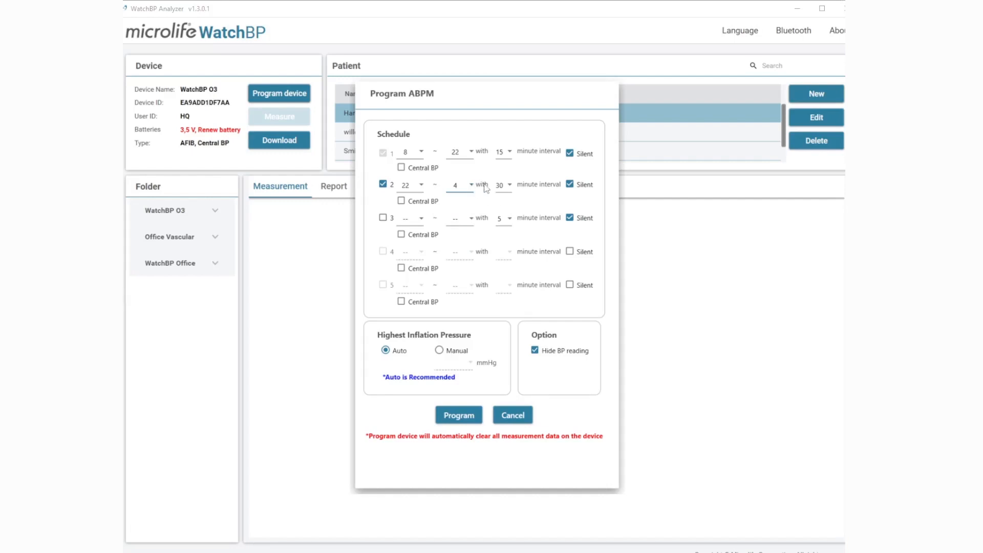
# Step: Enable schedule period 3 from 4 to 8 with Central BP measurement and a 5-minute interval
pyautogui.click(383, 218)
pyautogui.click(423, 219)
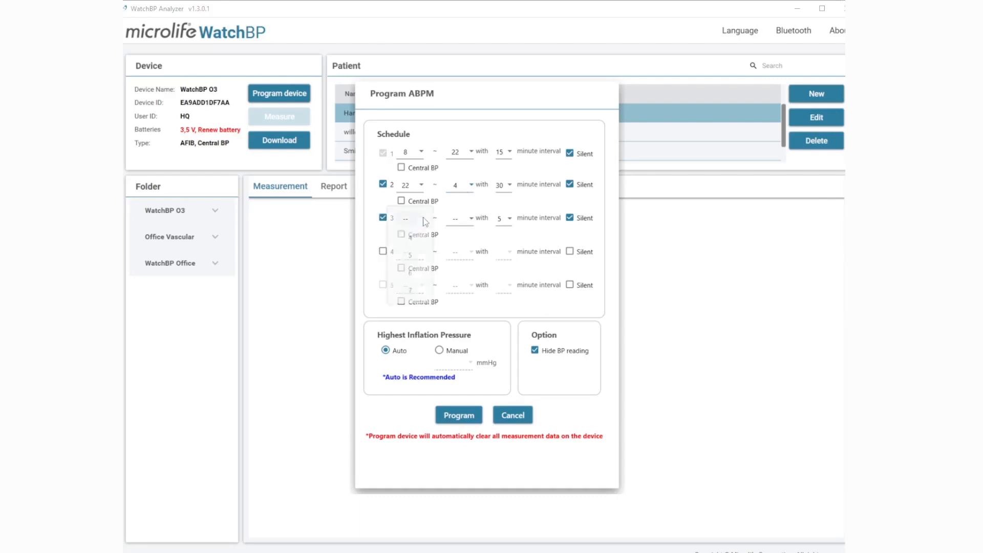
pyautogui.click(412, 237)
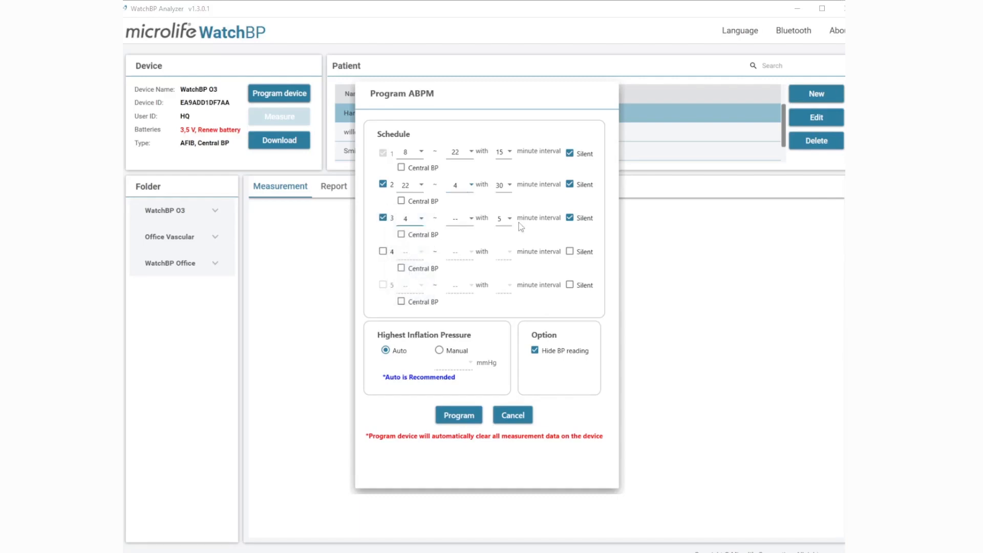
pyautogui.click(472, 221)
pyautogui.click(464, 290)
pyautogui.click(402, 235)
pyautogui.click(510, 219)
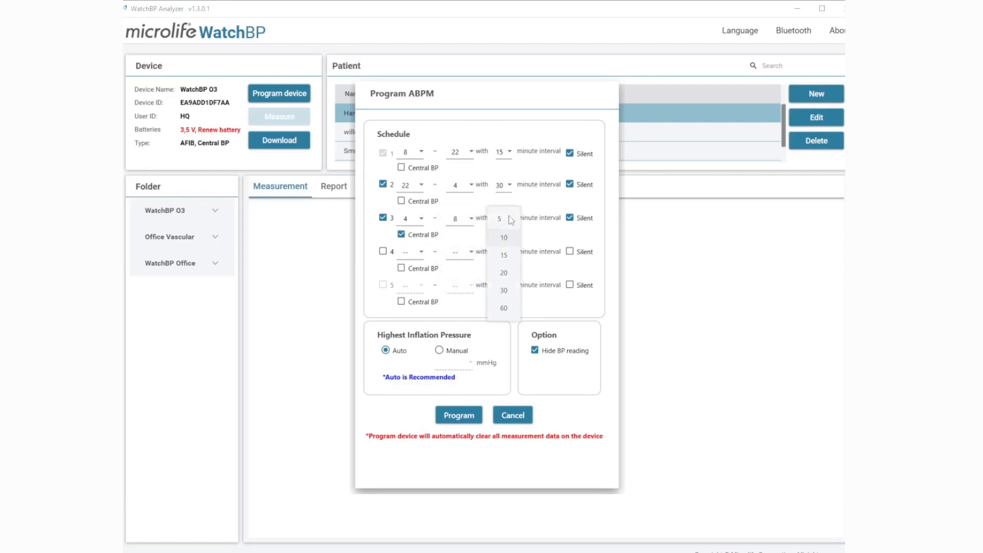
pyautogui.click(505, 219)
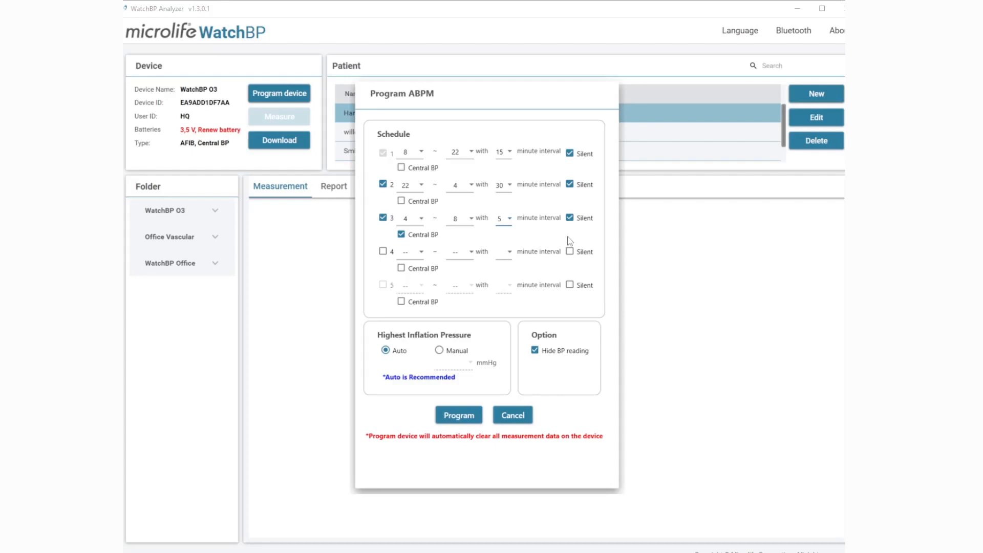
# Step: Try a manual highest inflation pressure of 200 mmHg and return the setting to Auto
pyautogui.click(439, 351)
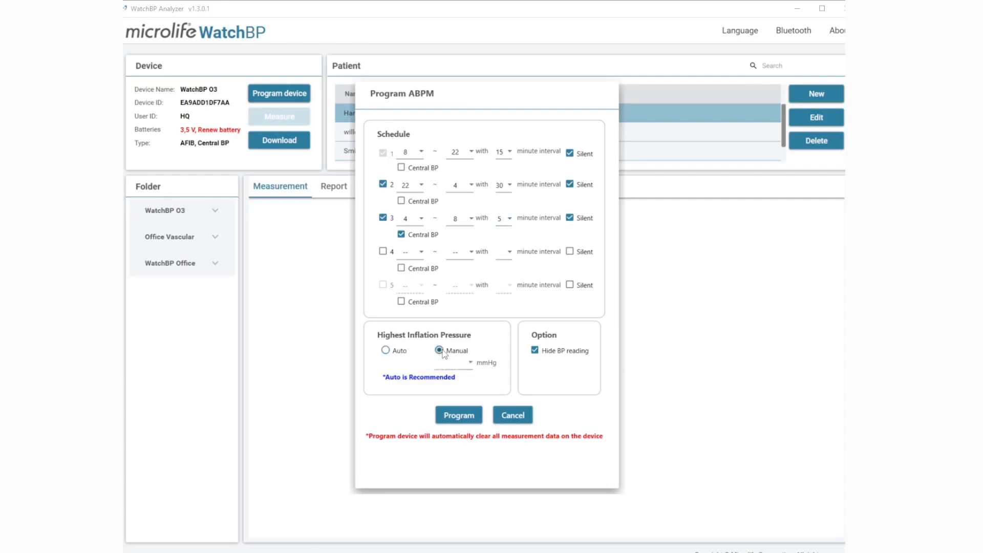
pyautogui.click(472, 364)
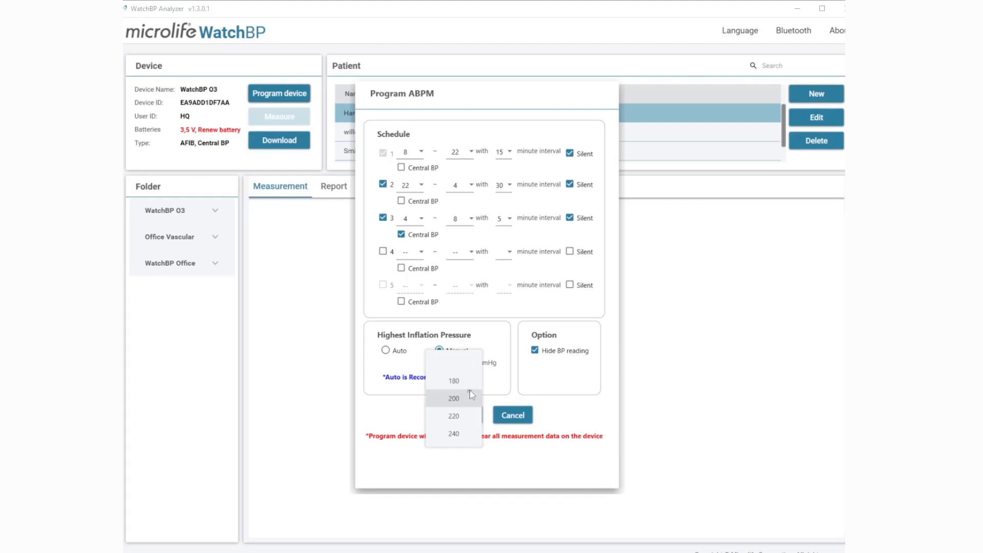
pyautogui.click(453, 397)
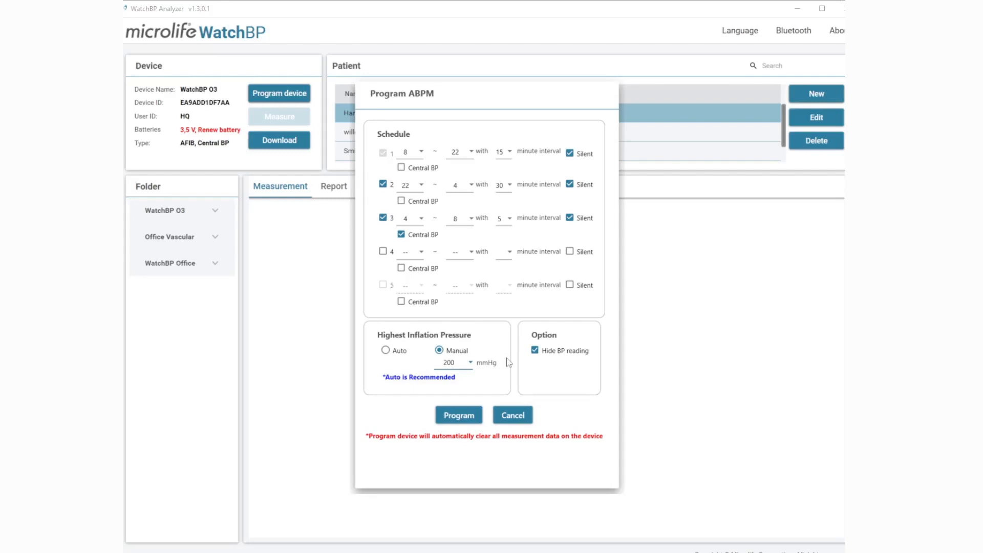
pyautogui.click(385, 350)
# Step: Program the device with the ABPM schedule, accepting that its stored measurement data is cleared
pyautogui.click(473, 421)
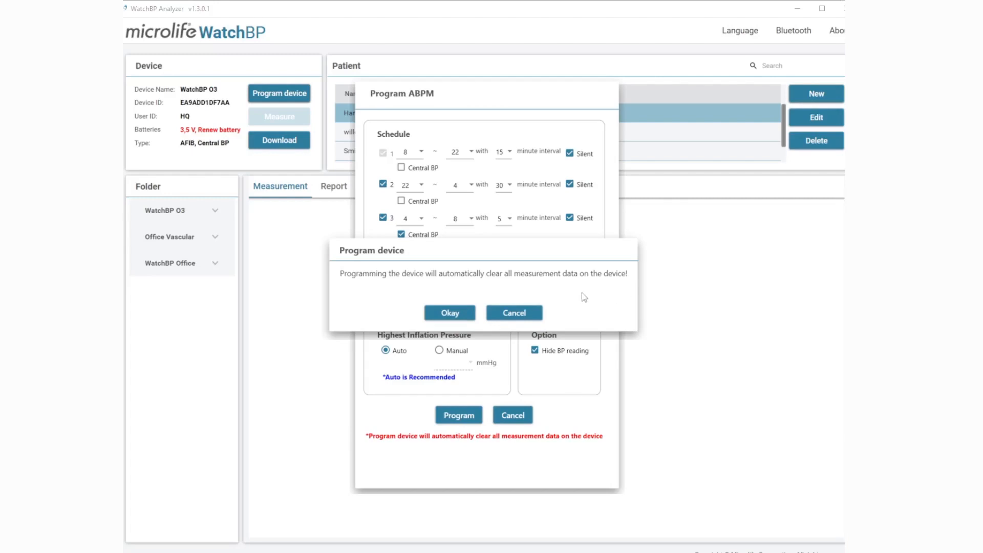
pyautogui.click(465, 315)
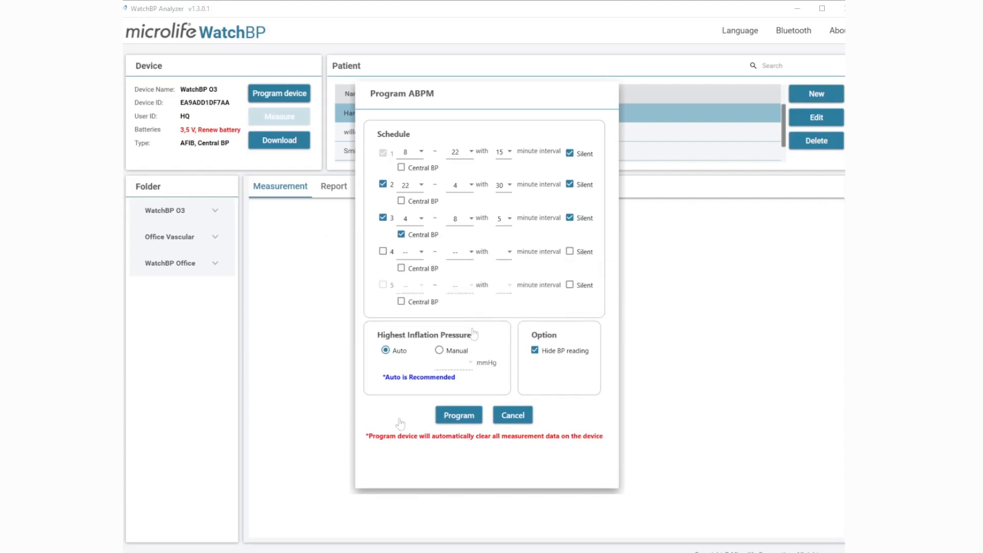
pyautogui.click(458, 421)
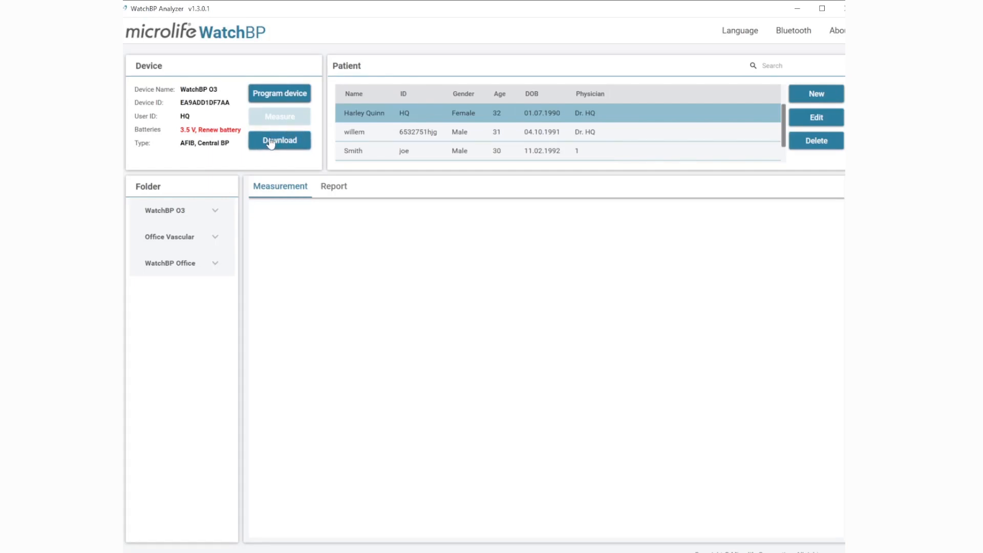
# Step: Download the device's stored measurement data for the matching patient, including the transfer of waveform data
pyautogui.click(291, 142)
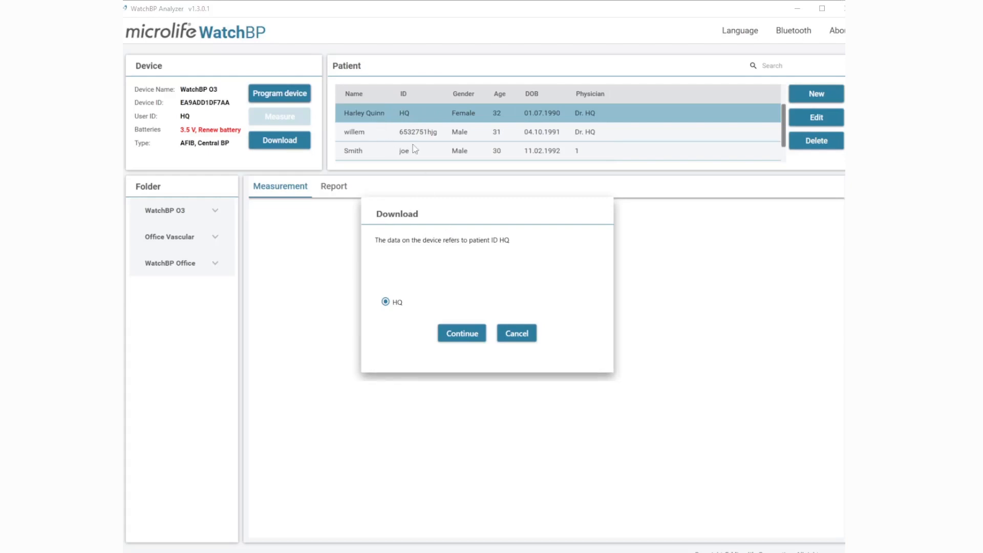
pyautogui.click(463, 335)
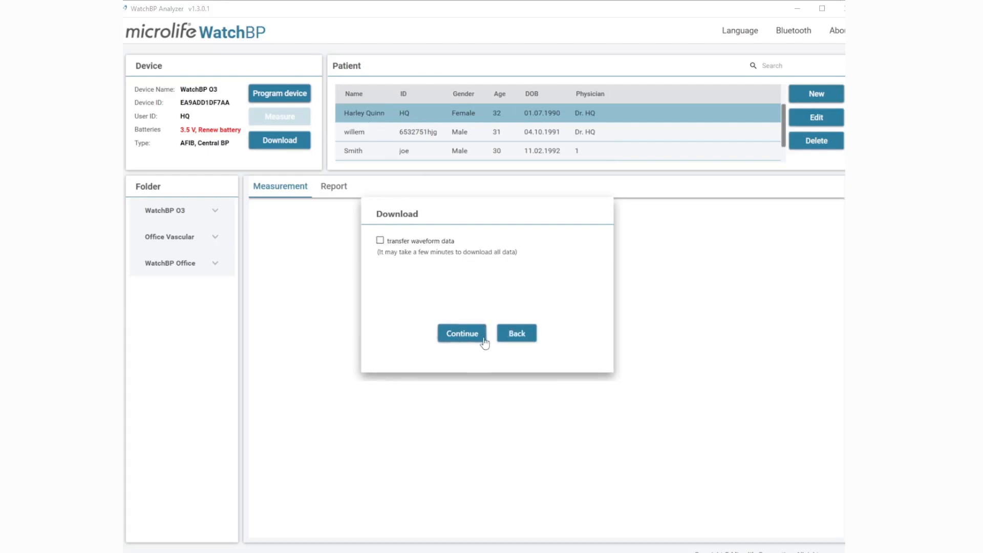
pyautogui.click(380, 240)
pyautogui.click(464, 333)
# Step: Open the 13.12.2018 recording in the WatchBP O3 folder and display its list of measurements
pyautogui.click(218, 214)
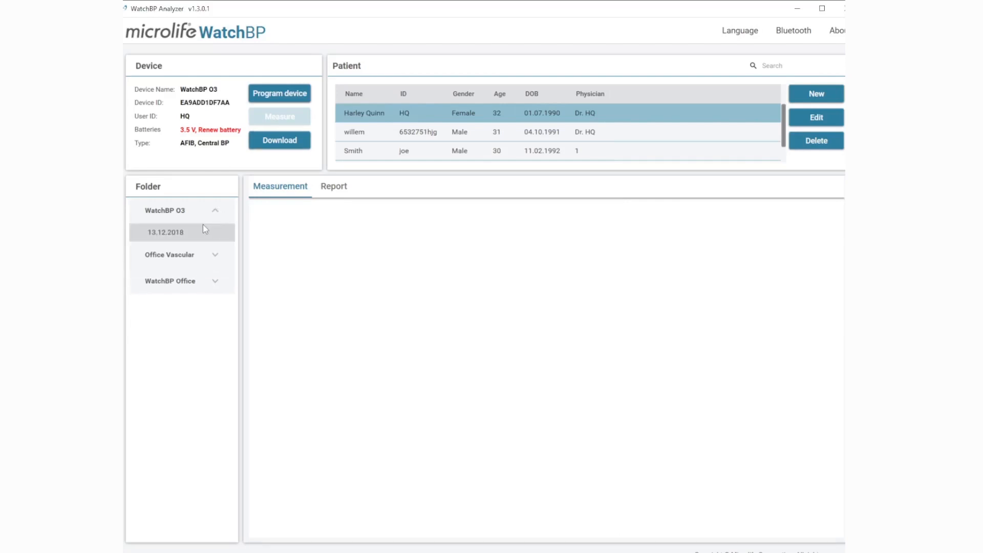
pyautogui.click(198, 233)
pyautogui.click(196, 231)
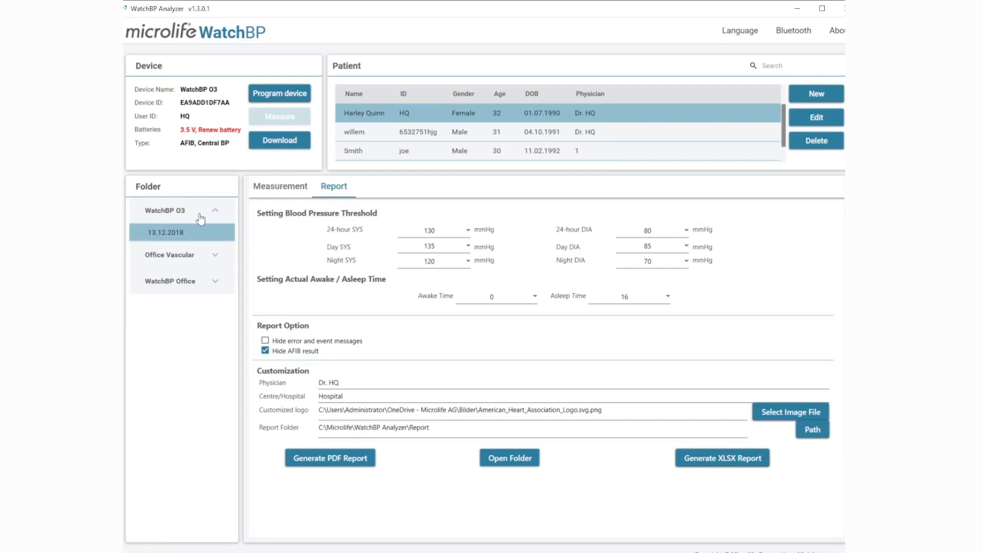
pyautogui.click(171, 236)
pyautogui.click(279, 189)
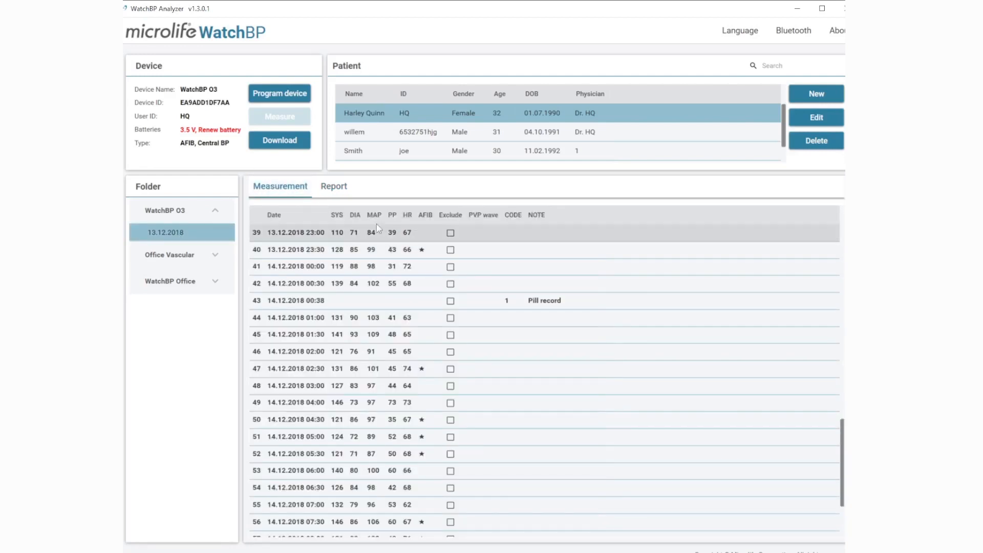
# Step: Look through the recording's measurement list, examining blood pressure readings, AFIB marks, exclusions, codes and notes
pyautogui.scroll(-3, 322, 249)
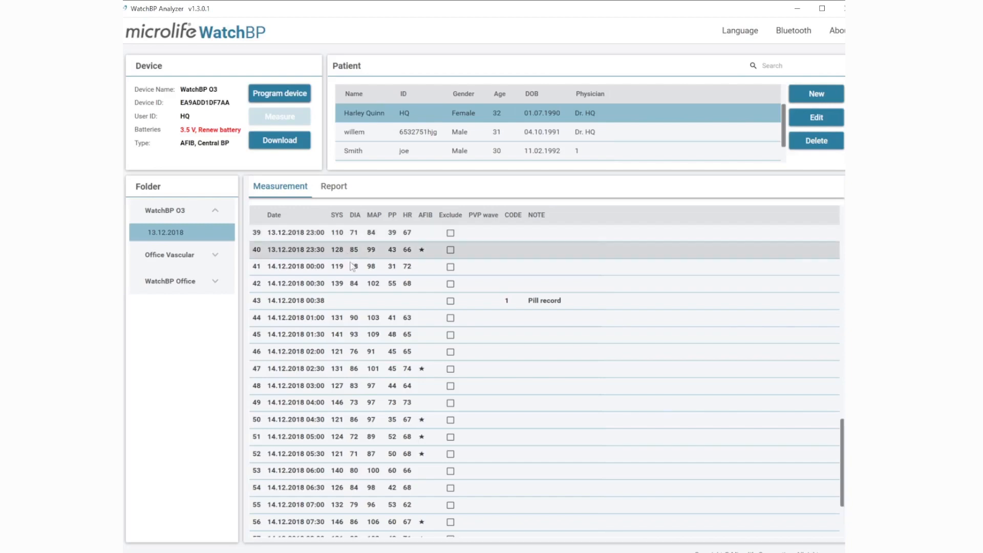
pyautogui.scroll(15, 373, 299)
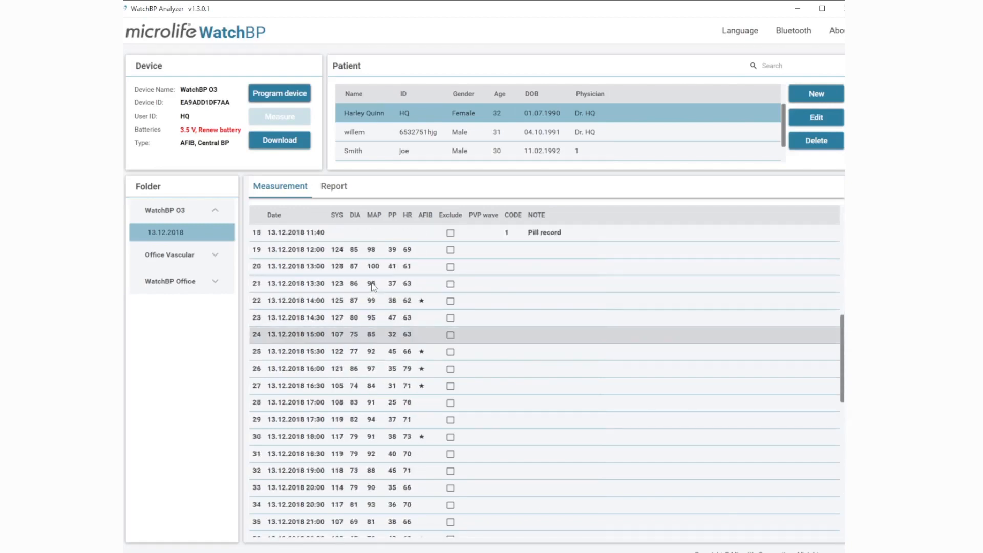
pyautogui.scroll(3, 376, 285)
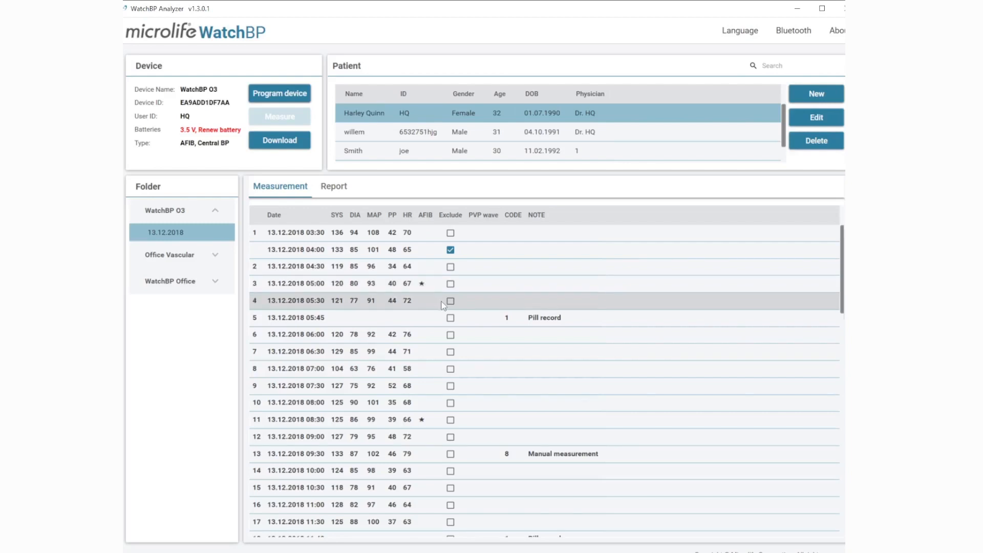
pyautogui.scroll(-3, 435, 302)
pyautogui.scroll(3, 435, 279)
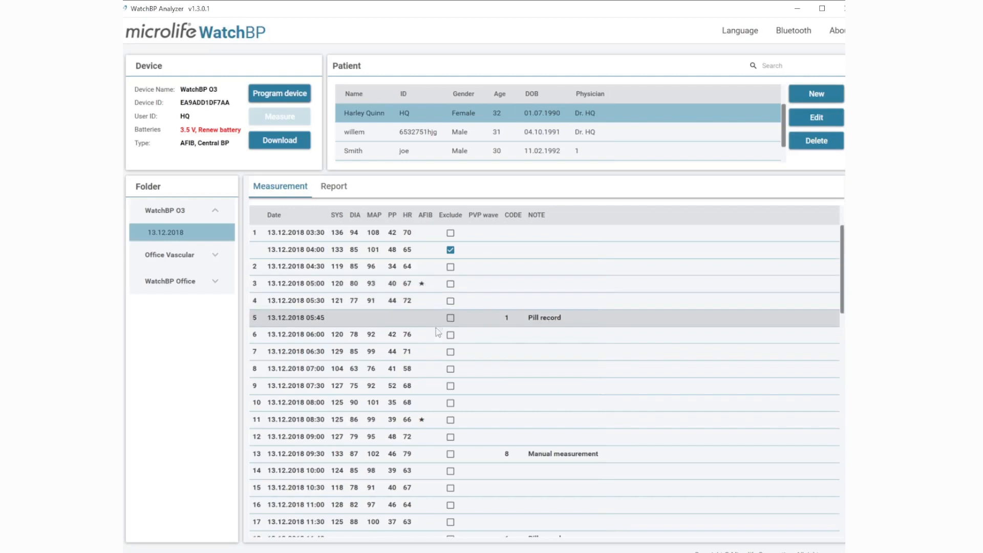
pyautogui.scroll(-5, 417, 426)
pyautogui.scroll(-2, 423, 416)
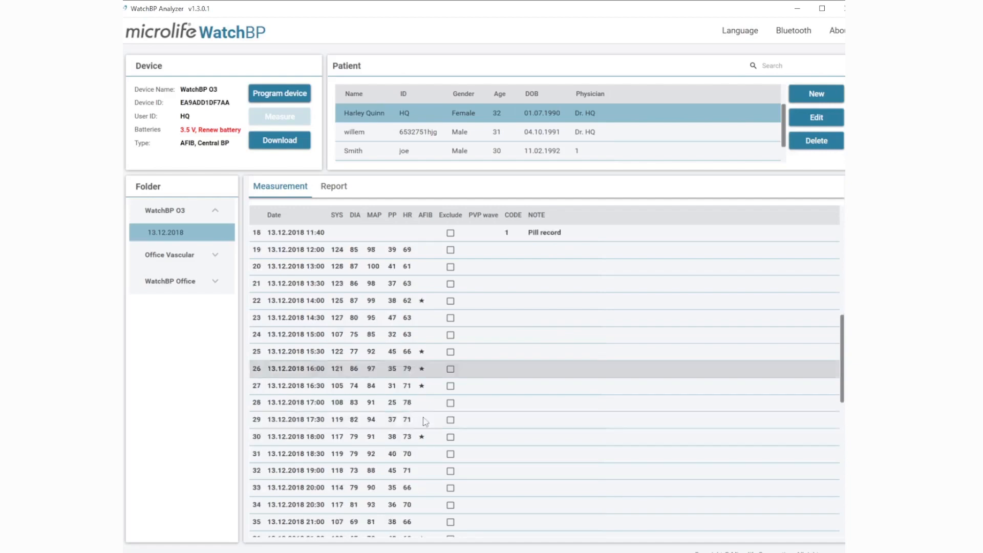
pyautogui.scroll(5, 423, 415)
pyautogui.scroll(2, 422, 416)
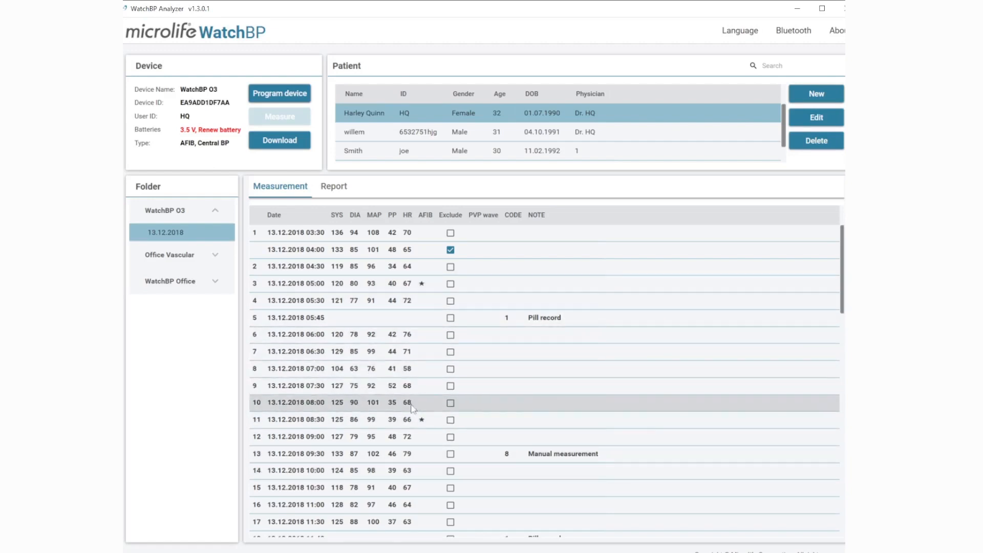
# Step: Remove the exclusion from the 13.12.2018 04:00 reading and look over the remaining measurements
pyautogui.scroll(-3, 463, 288)
pyautogui.scroll(3, 463, 288)
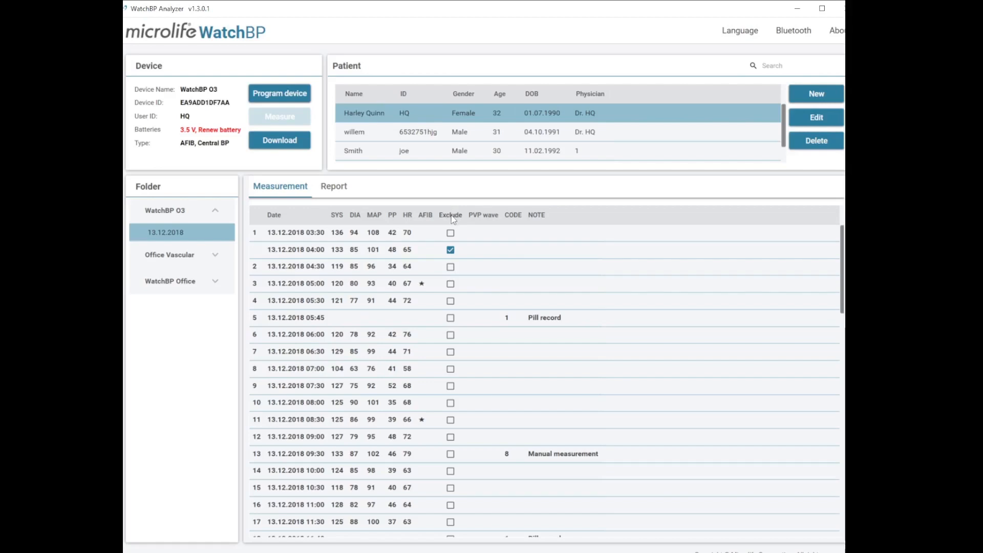
pyautogui.click(450, 249)
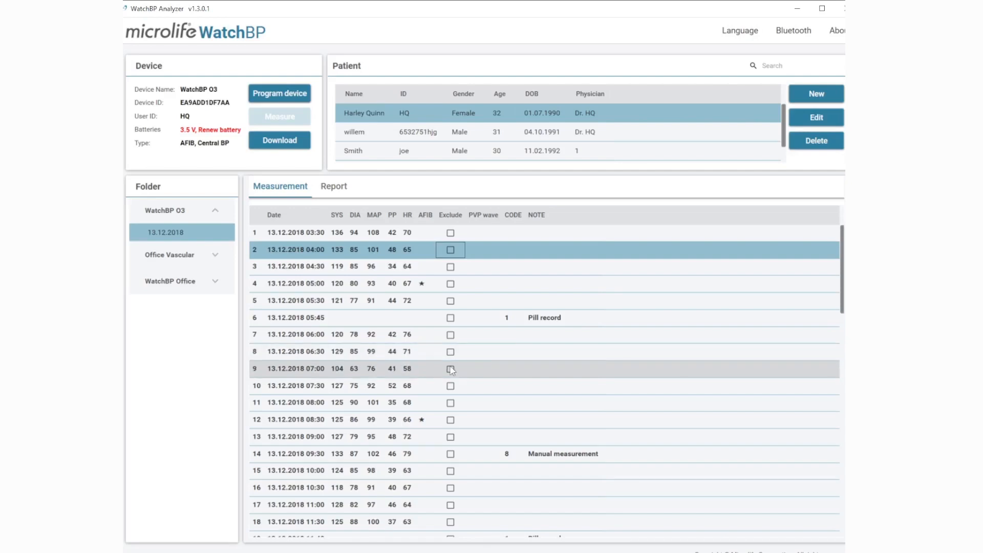
pyautogui.scroll(-10, 400, 397)
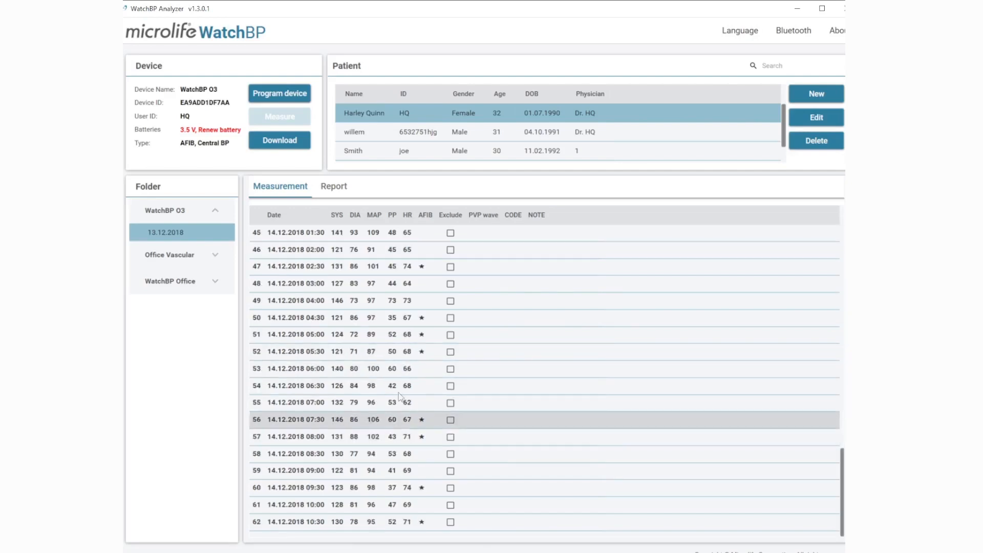
# Step: Check the report's 24-hour systolic threshold, error and event message option, and report folder, and generate the PDF report
pyautogui.click(334, 195)
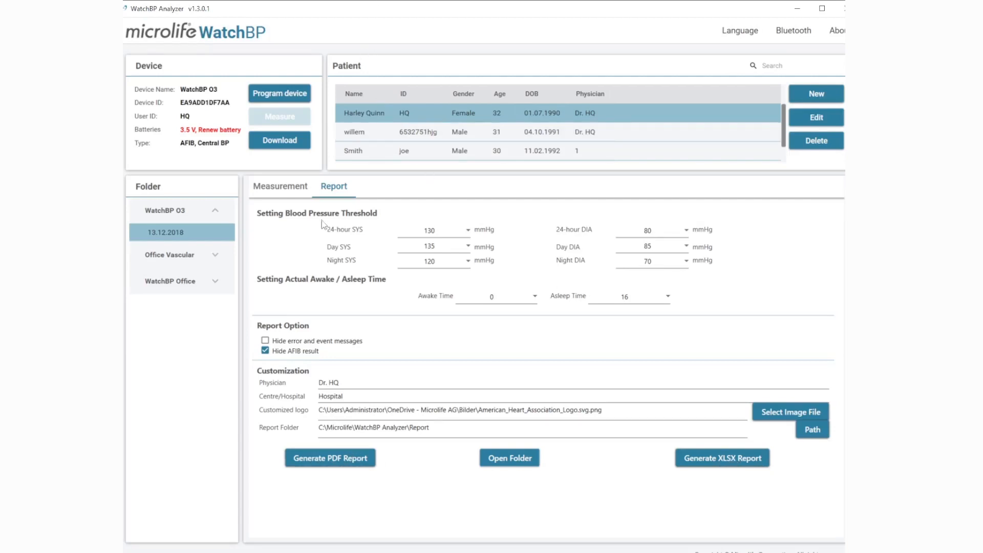
pyautogui.click(468, 231)
pyautogui.click(517, 214)
pyautogui.click(266, 343)
pyautogui.click(266, 343)
pyautogui.moveTo(432, 427); pyautogui.dragTo(313, 428)
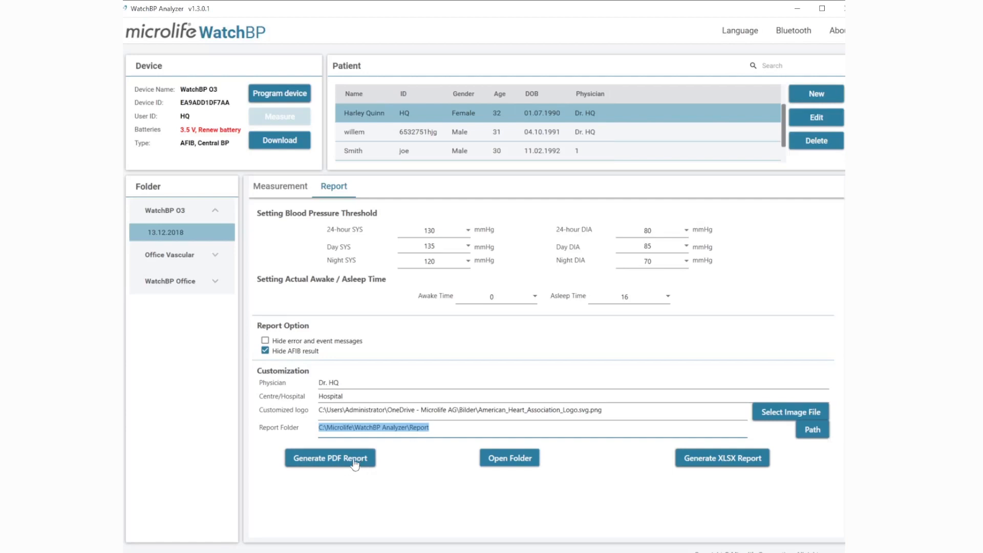
pyautogui.click(330, 458)
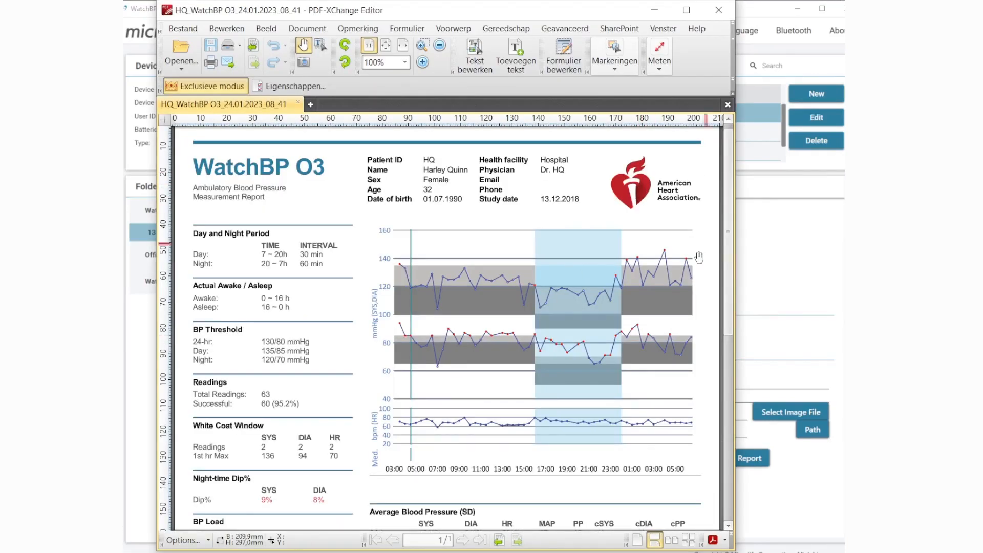
# Step: Examine the PDF report's study details, blood pressure graph, dipping and load figures, averages, readings table and comment
pyautogui.moveTo(729, 139)
pyautogui.mouseDown()
pyautogui.moveTo(734, 127)
pyautogui.moveTo(762, 254)
pyautogui.moveTo(738, 367)
pyautogui.moveTo(740, 148)
pyautogui.mouseUp()
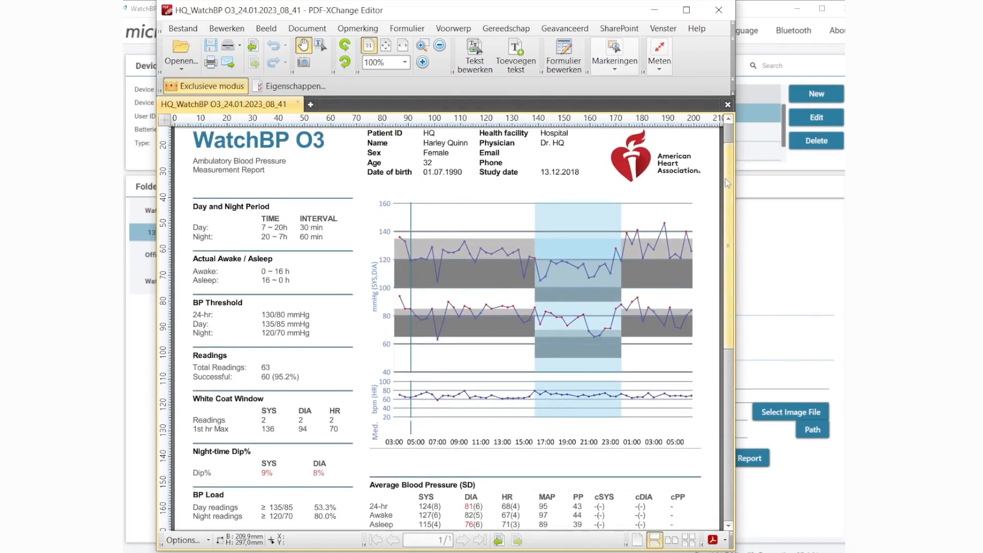
pyautogui.scroll(1, 545, 251)
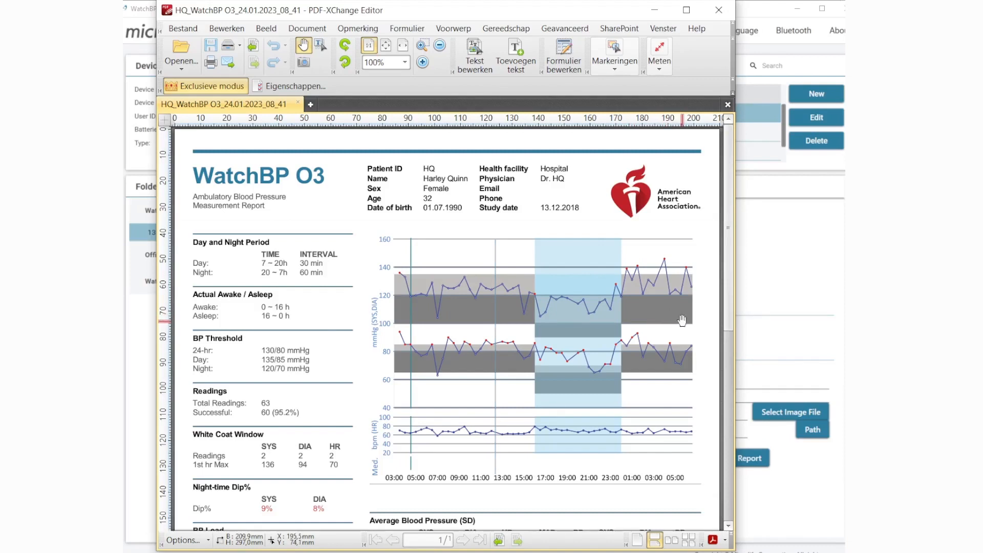
pyautogui.scroll(-2, 674, 325)
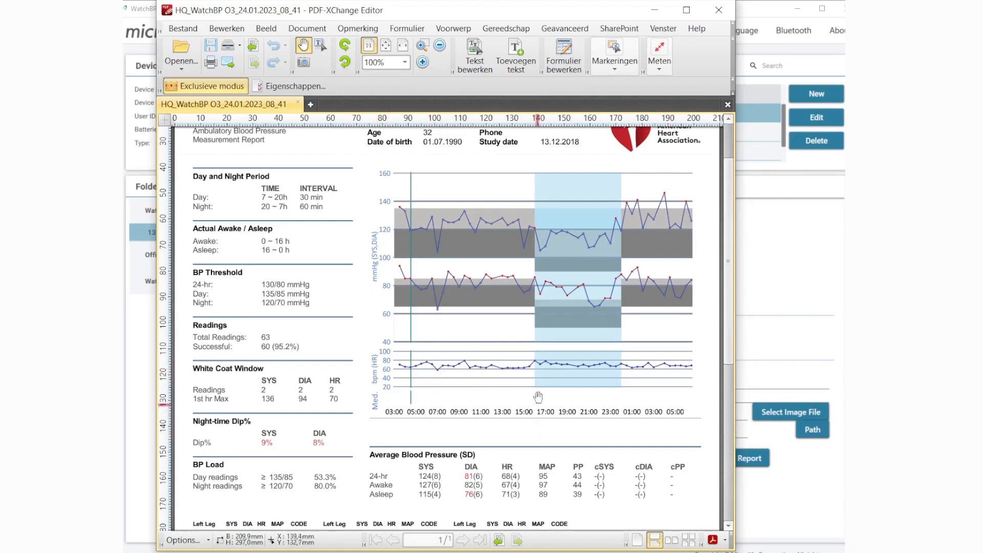
pyautogui.moveTo(732, 324); pyautogui.dragTo(731, 407)
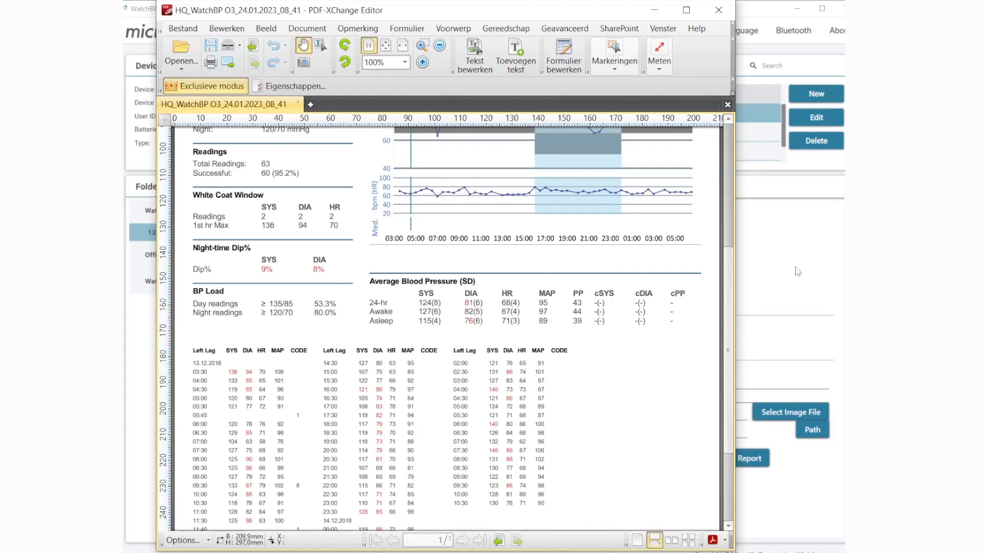
pyautogui.scroll(-3, 690, 285)
pyautogui.moveTo(733, 420); pyautogui.dragTo(740, 268)
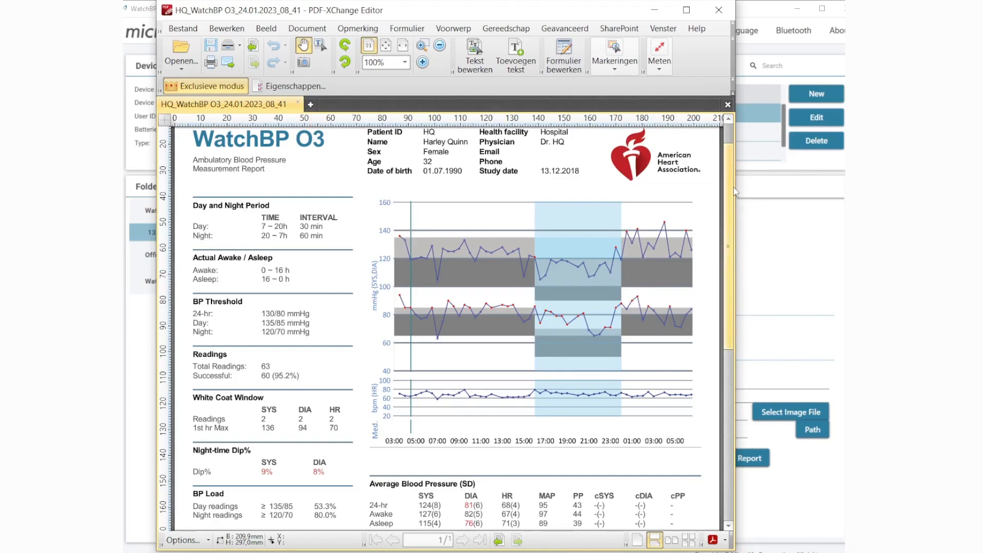
pyautogui.scroll(-5, 736, 191)
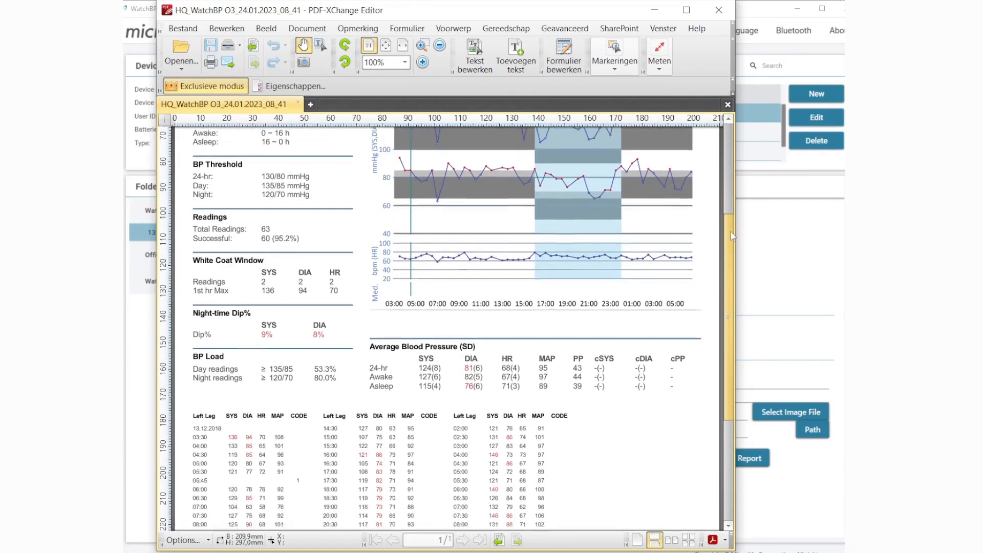
pyautogui.scroll(5, 709, 183)
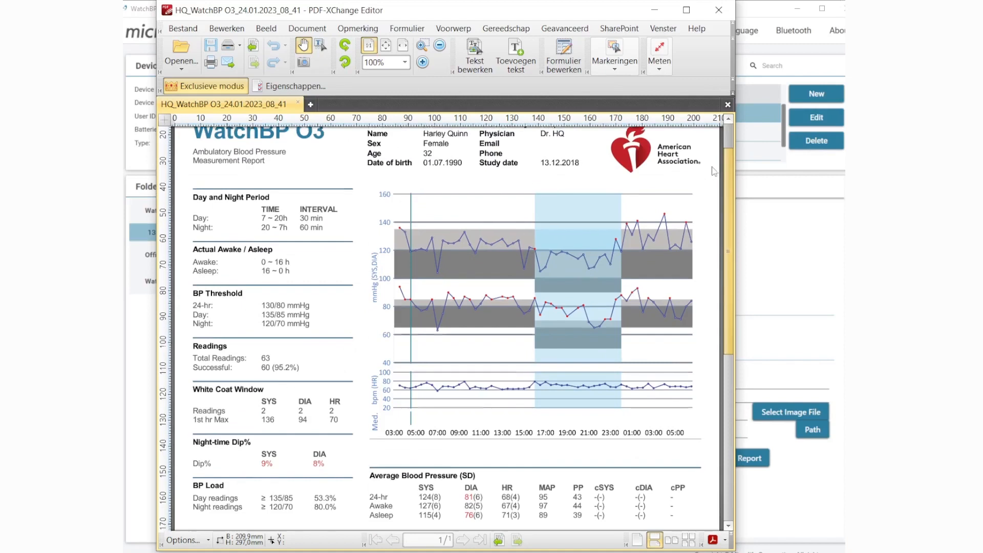
pyautogui.scroll(-1, 714, 170)
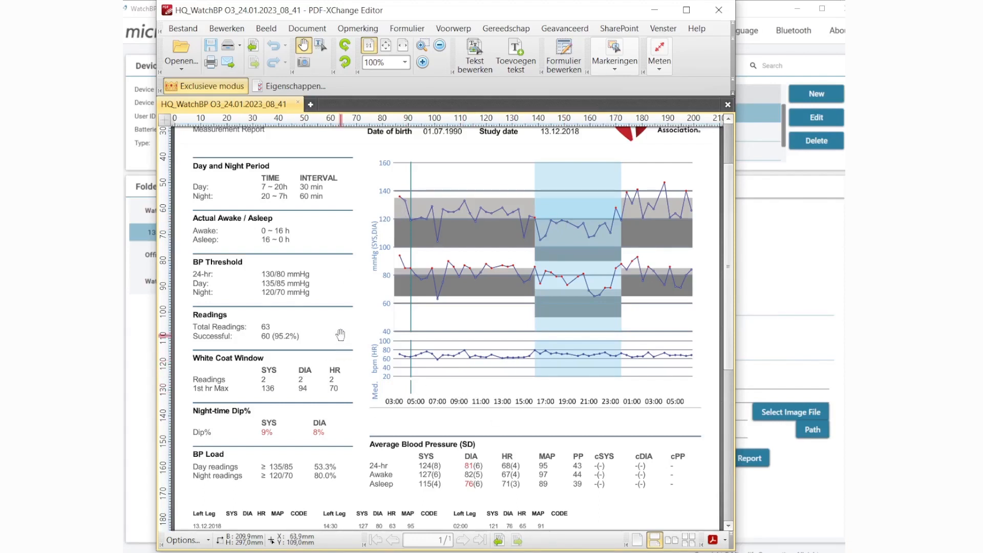
pyautogui.scroll(-4, 338, 338)
pyautogui.scroll(-3, 346, 325)
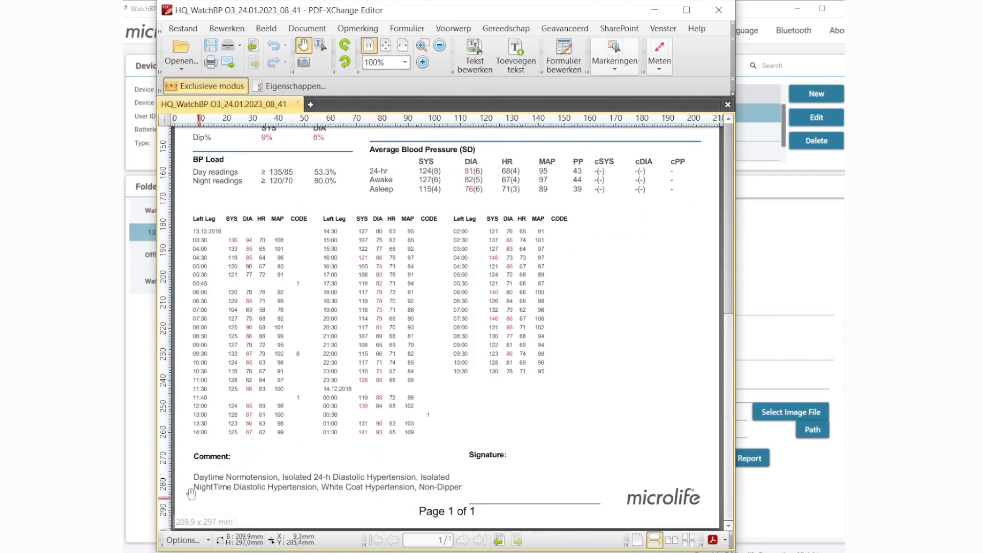
# Step: Switch back to WatchBP Analyzer, generate the PDF report again with its auto comment saved, and close the PDF
pyautogui.click(133, 434)
pyautogui.click(332, 469)
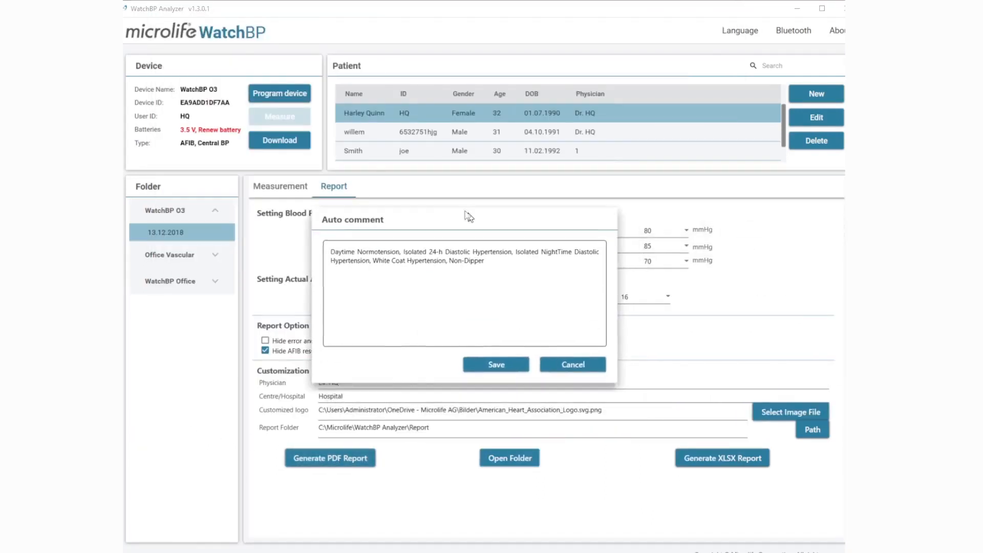
pyautogui.click(267, 229)
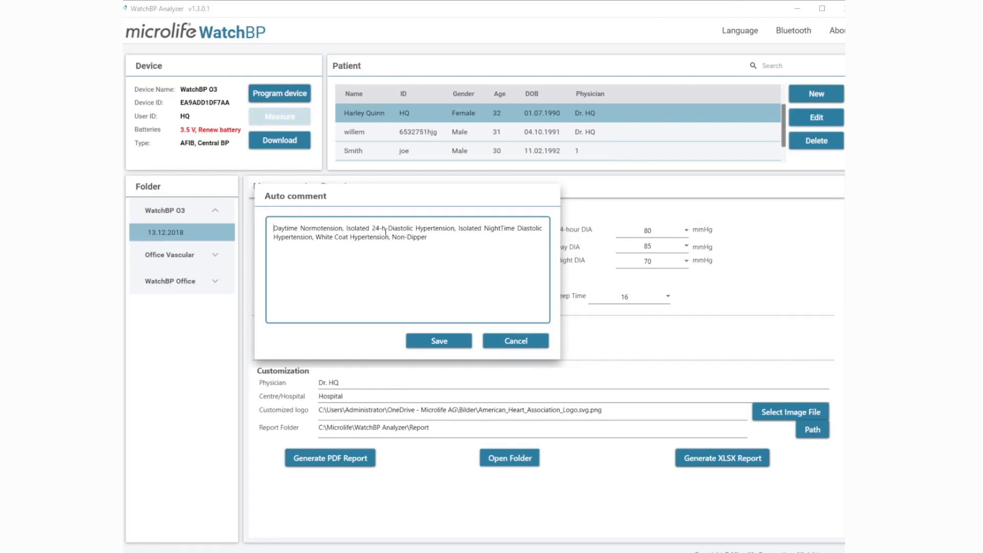
pyautogui.moveTo(398, 237); pyautogui.dragTo(418, 237)
pyautogui.click(456, 233)
pyautogui.click(437, 342)
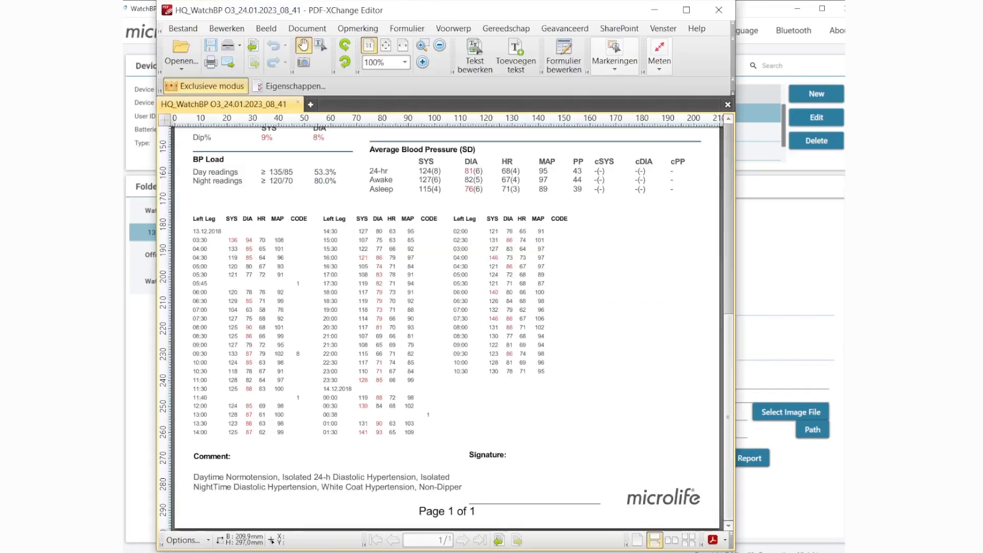
pyautogui.click(502, 314)
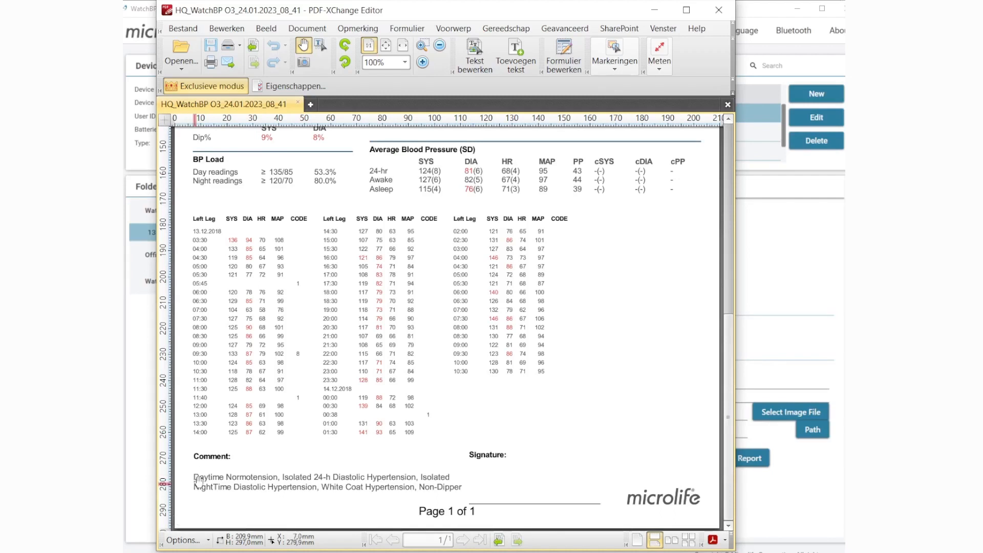
pyautogui.click(719, 10)
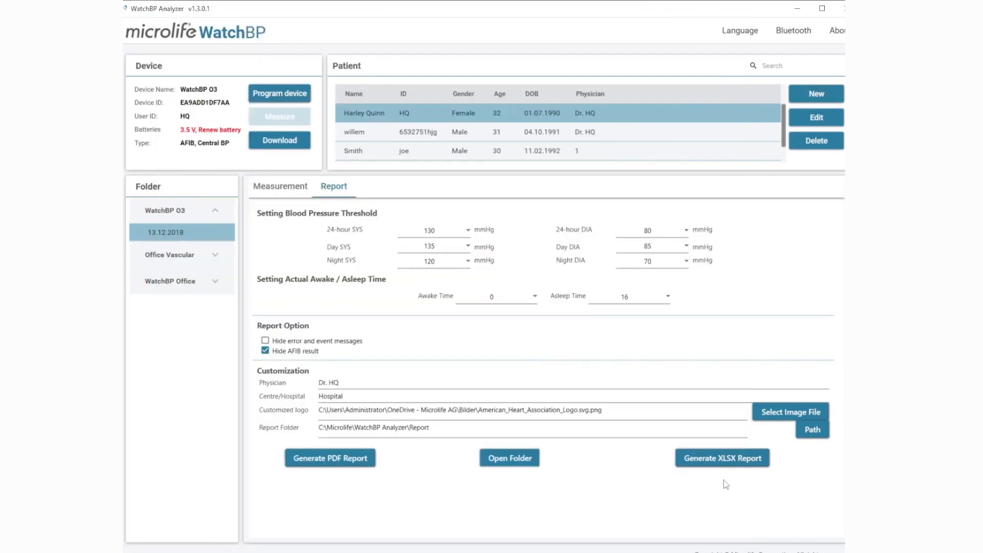
# Step: Generate the XLSX report and show its Data sheet in Excel
pyautogui.click(730, 459)
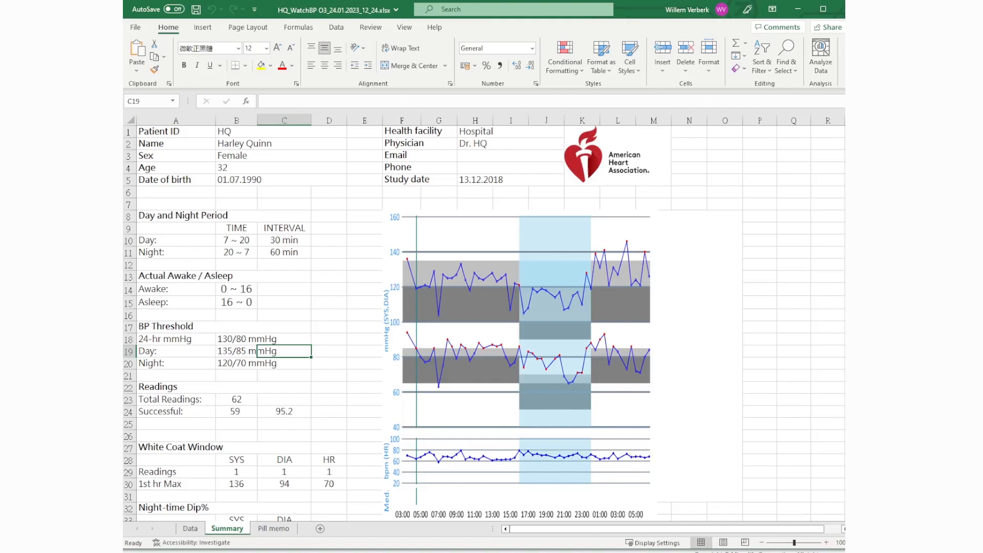
pyautogui.click(189, 530)
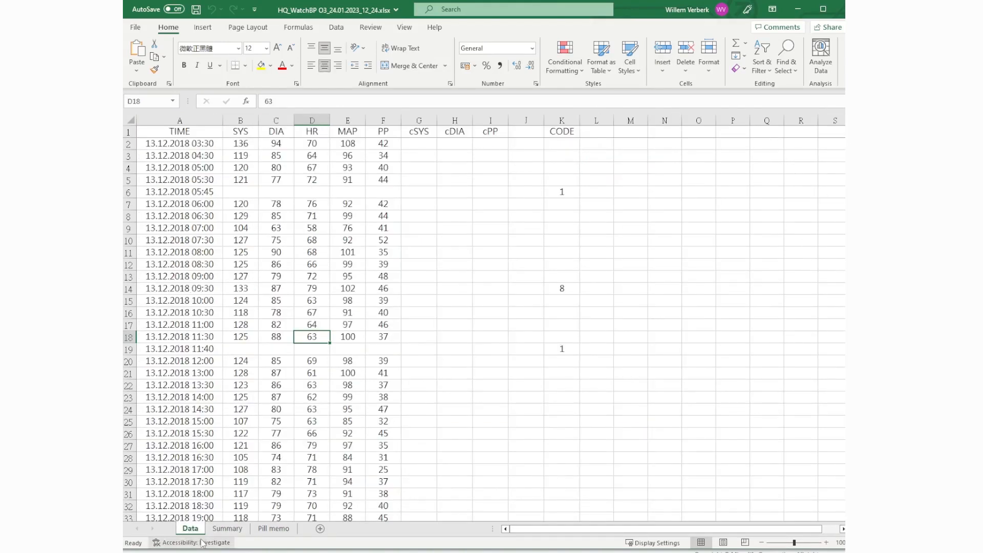